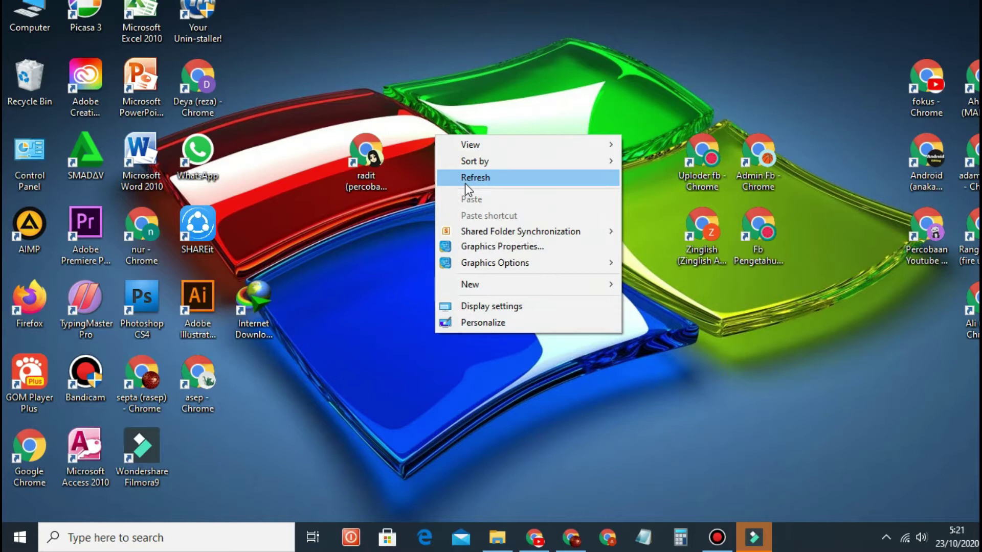
Step: Refresh the desktop repeatedly from its right-click menu
{"action": "left_click", "coordinate": [465, 183]}
{"action": "right_click", "coordinate": [458, 148]}
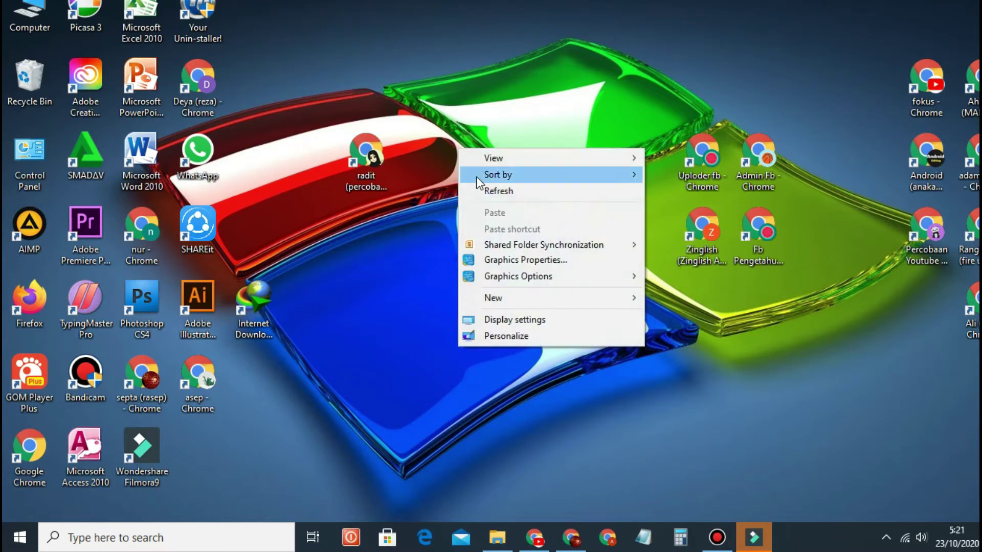
{"action": "left_click", "coordinate": [486, 193]}
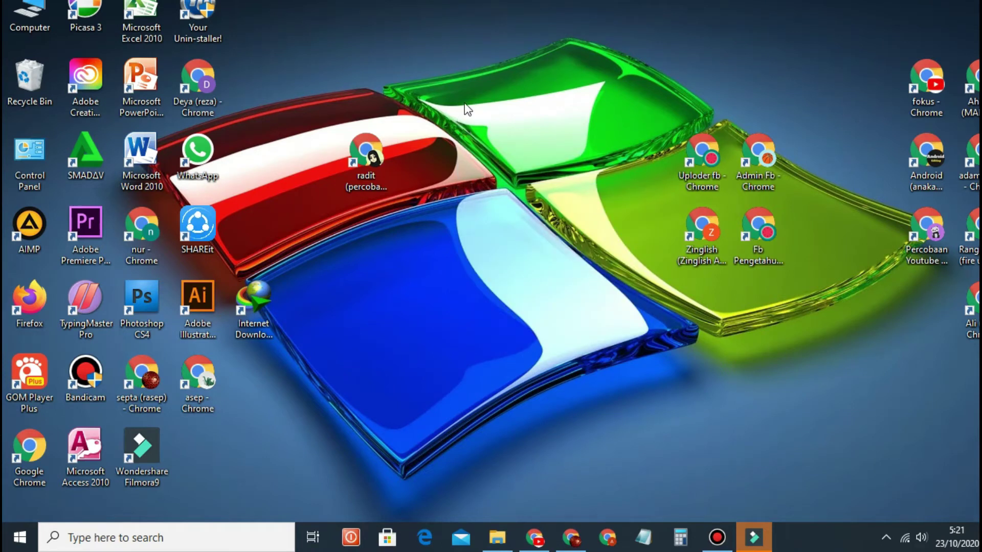
{"action": "right_click", "coordinate": [464, 104]}
{"action": "left_click", "coordinate": [483, 146]}
{"action": "right_click", "coordinate": [478, 149]}
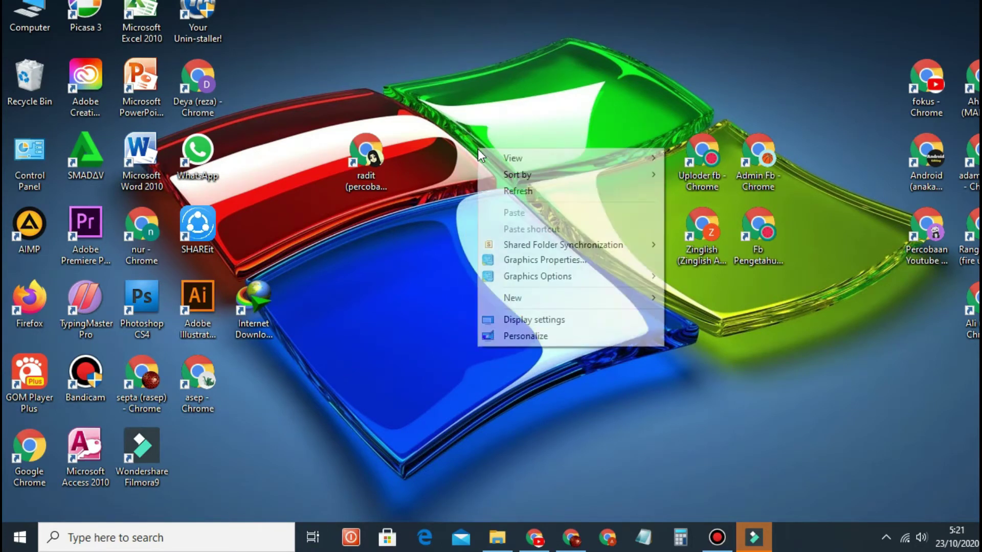
{"action": "left_click", "coordinate": [512, 196]}
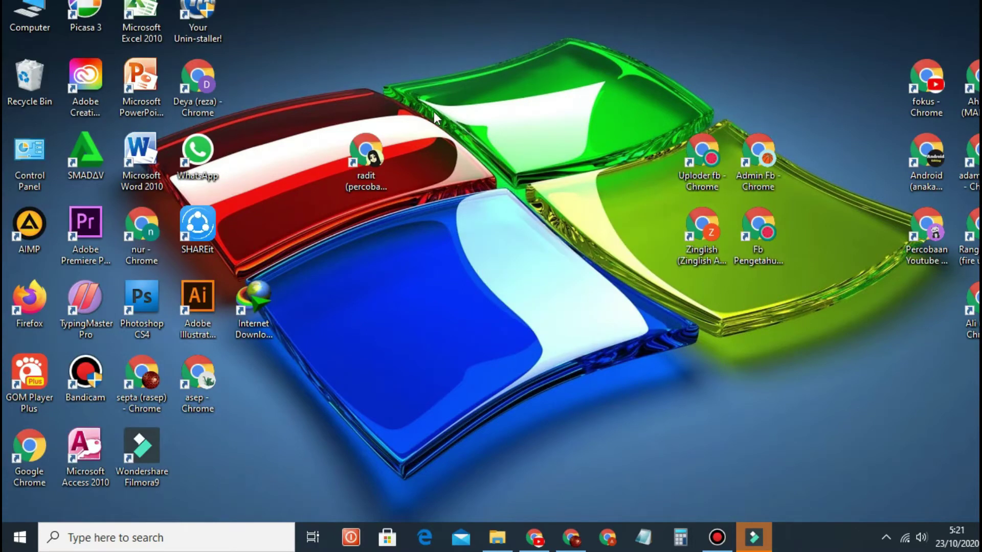
{"action": "right_click", "coordinate": [433, 110]}
{"action": "left_click", "coordinate": [473, 153]}
{"action": "right_click", "coordinate": [461, 136]}
{"action": "left_click", "coordinate": [496, 180]}
{"action": "right_click", "coordinate": [483, 120]}
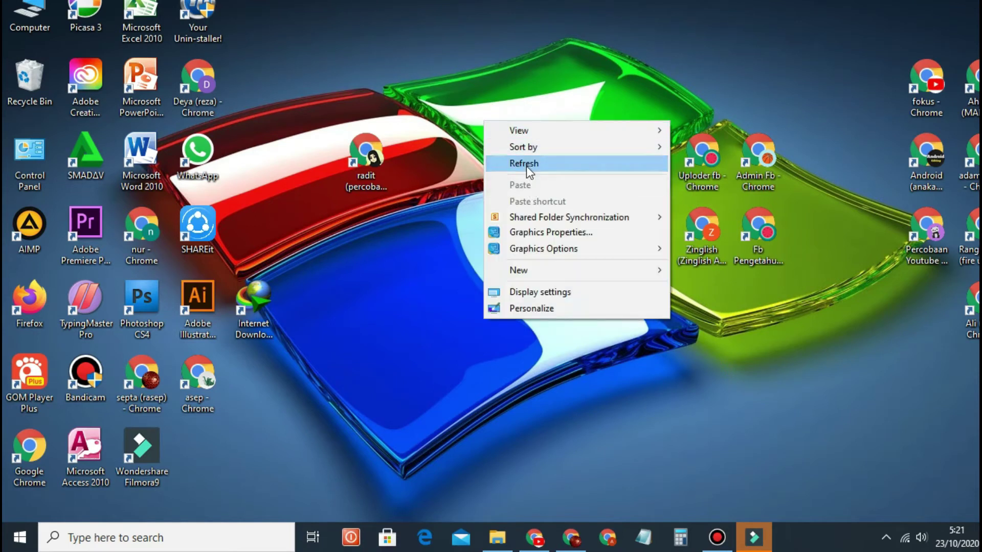
{"action": "left_click", "coordinate": [527, 166]}
{"action": "right_click", "coordinate": [480, 145]}
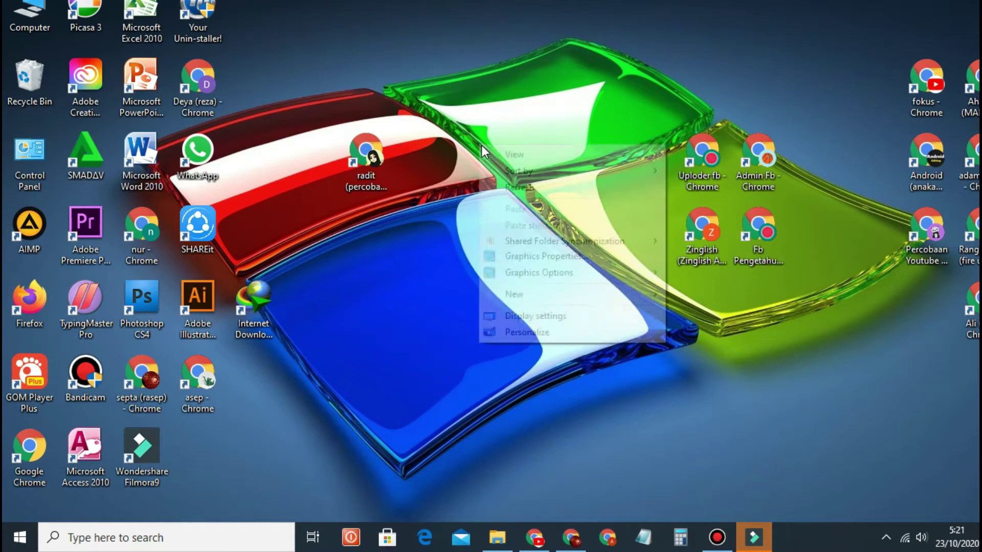
{"action": "left_click", "coordinate": [517, 191]}
{"action": "right_click", "coordinate": [476, 133]}
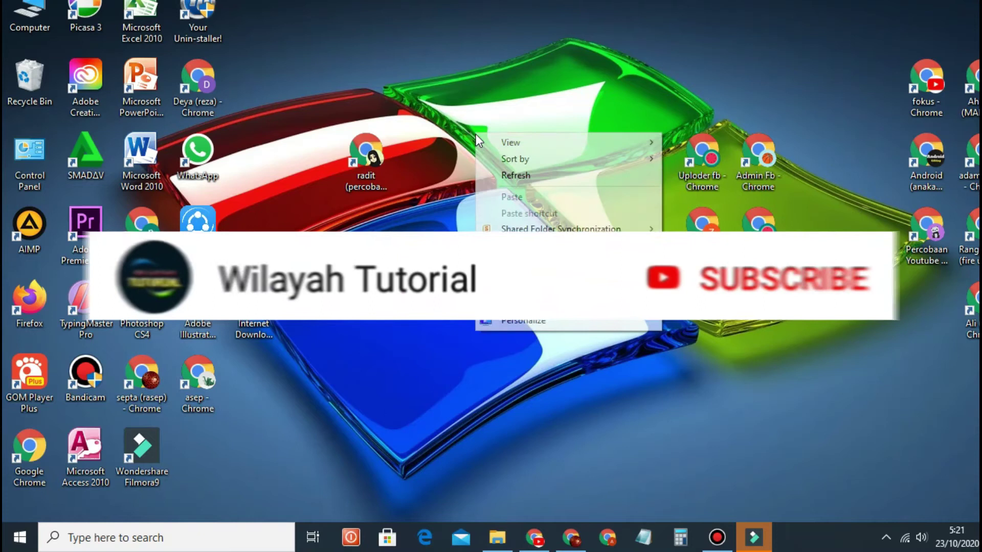
{"action": "left_click", "coordinate": [501, 180]}
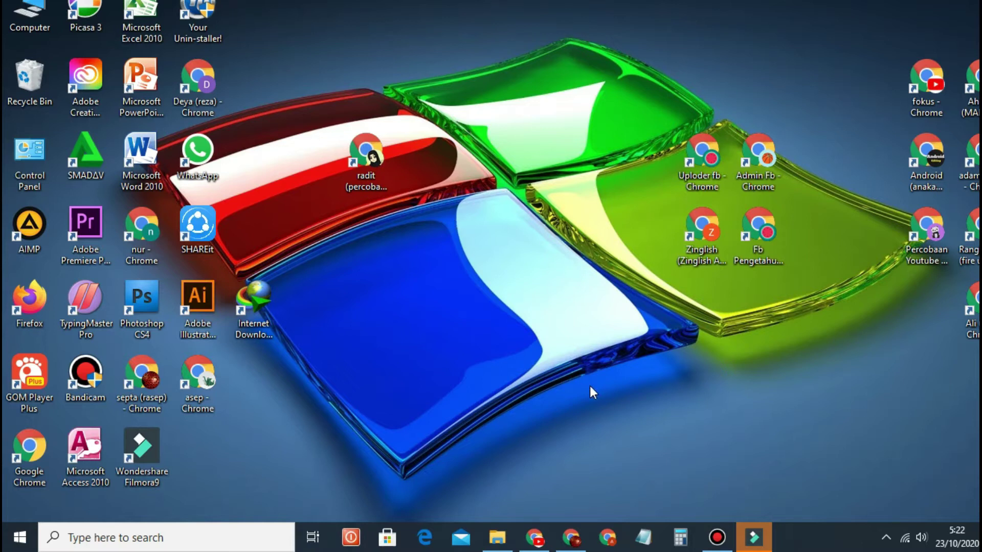
{"action": "right_click", "coordinate": [474, 211]}
{"action": "left_click", "coordinate": [505, 257]}
Step: Launch Chrome, search Google for 'medifire' and open the MediaFire result
{"action": "double_click", "coordinate": [370, 168]}
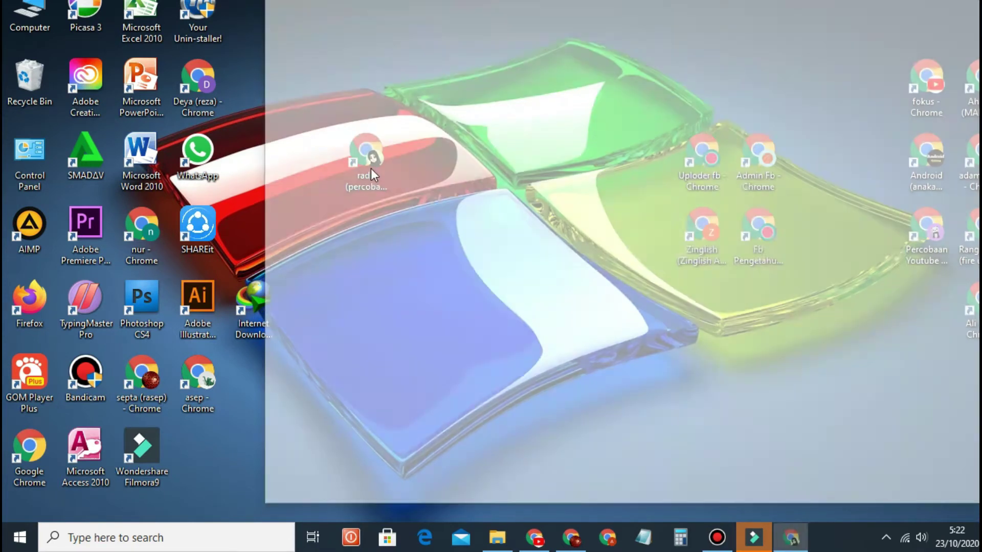
{"action": "left_click_drag", "start_coordinate": [791, 11], "coordinate": [698, 24]}
{"action": "left_click", "coordinate": [536, 284]}
{"action": "type", "text": "m"}
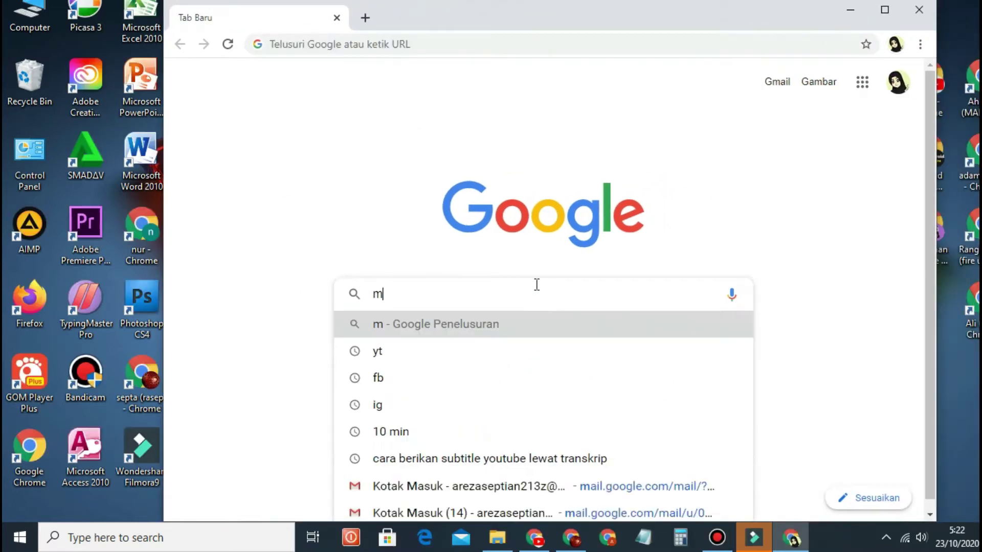
{"action": "type", "text": "edi"}
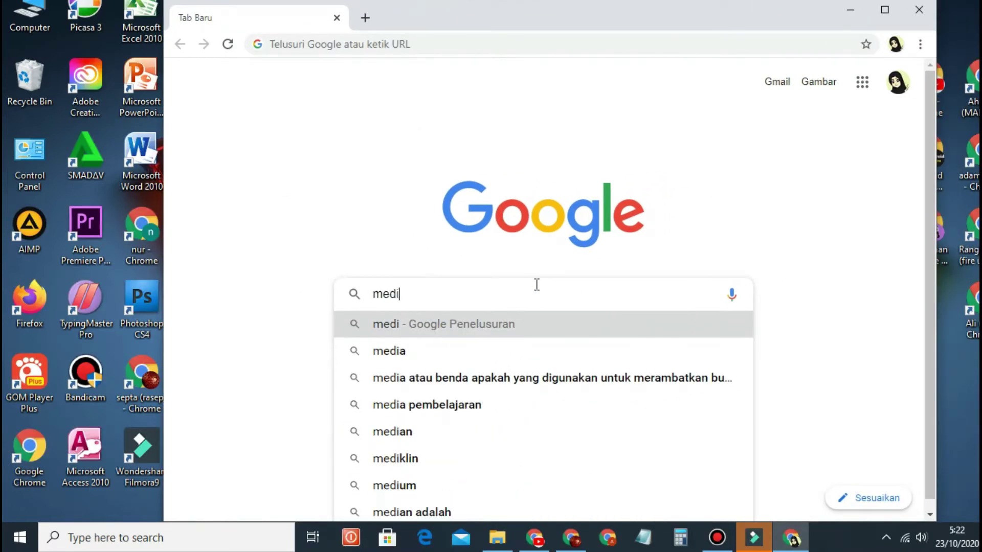
{"action": "type", "text": "fi"}
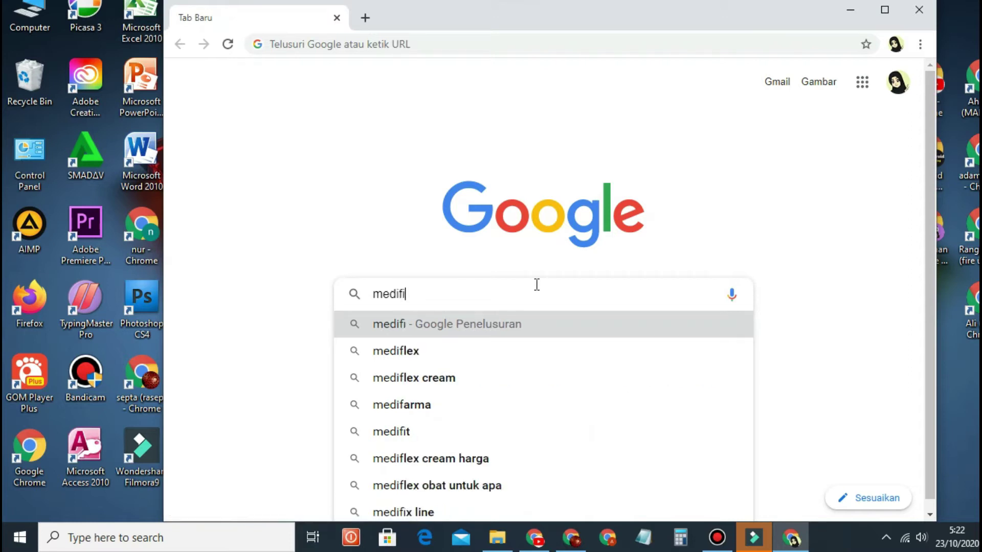
{"action": "type", "text": "re"}
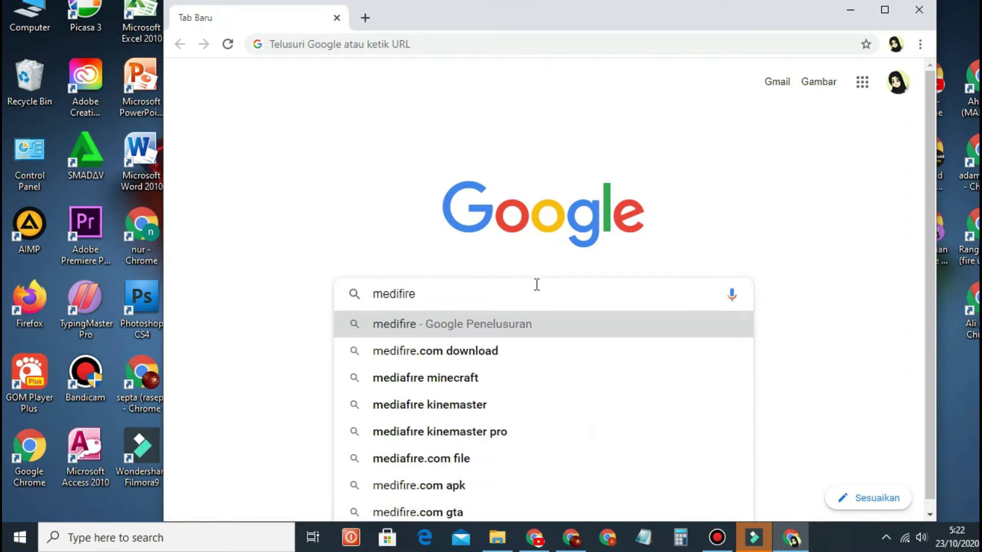
{"action": "key", "text": "Return"}
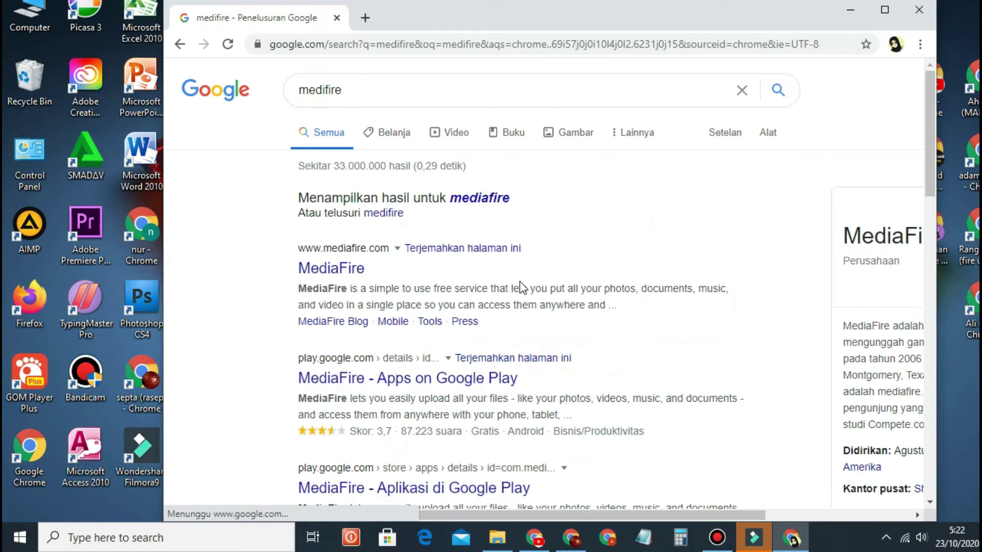
{"action": "left_click", "coordinate": [330, 276]}
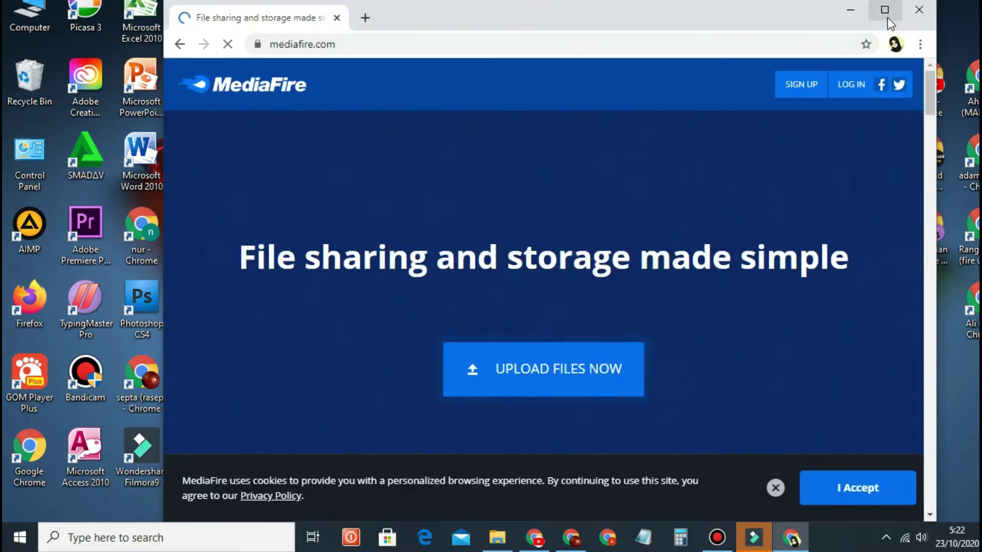
Step: Maximize Chrome, scroll the MediaFire home page and go to Sign Up
{"action": "left_click", "coordinate": [884, 10]}
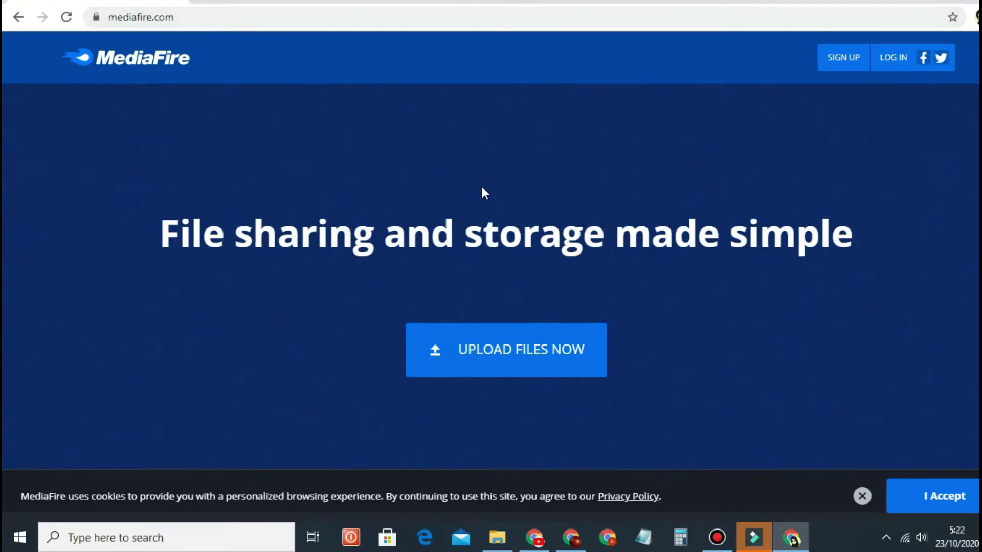
{"action": "scroll", "coordinate": [569, 246], "scroll_direction": "down", "scroll_amount": 4}
{"action": "scroll", "coordinate": [567, 242], "scroll_direction": "up", "scroll_amount": 3}
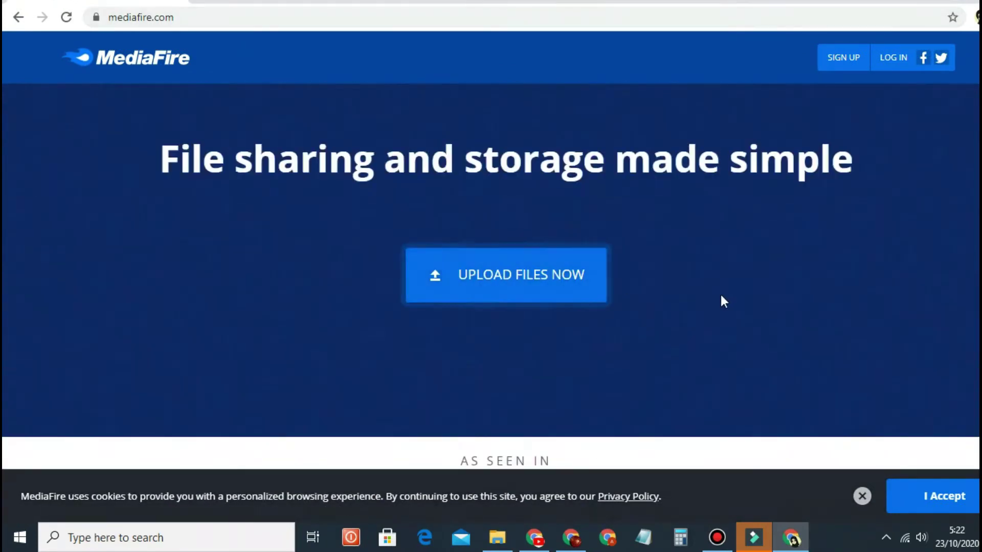
{"action": "scroll", "coordinate": [765, 276], "scroll_direction": "up", "scroll_amount": 2}
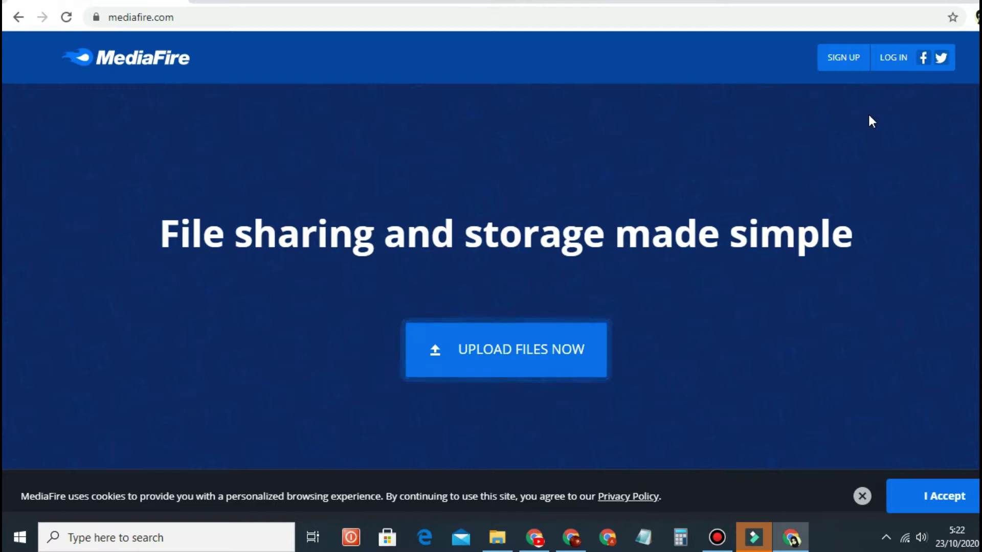
{"action": "scroll", "coordinate": [836, 204], "scroll_direction": "down", "scroll_amount": 8}
{"action": "scroll", "coordinate": [837, 204], "scroll_direction": "up", "scroll_amount": 7}
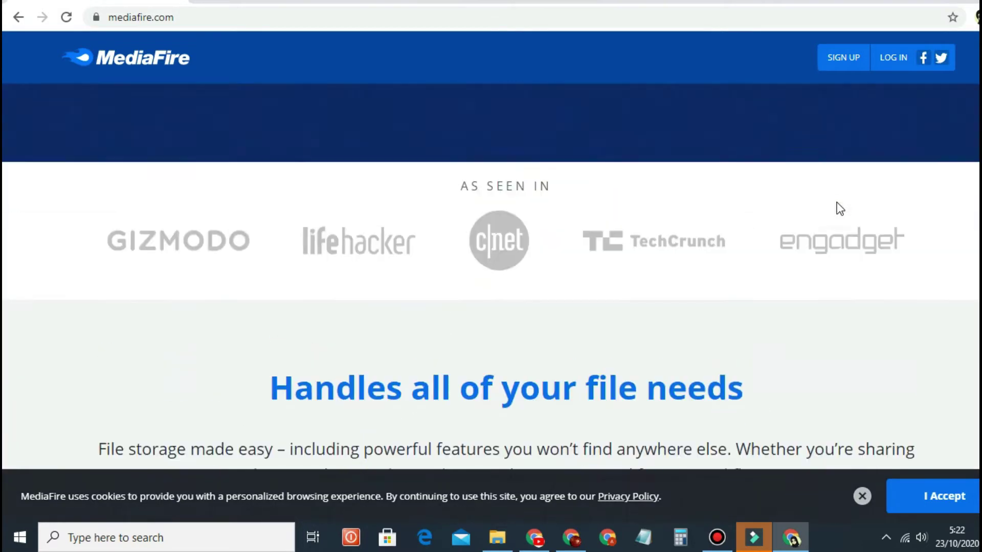
{"action": "scroll", "coordinate": [837, 203], "scroll_direction": "up", "scroll_amount": 1}
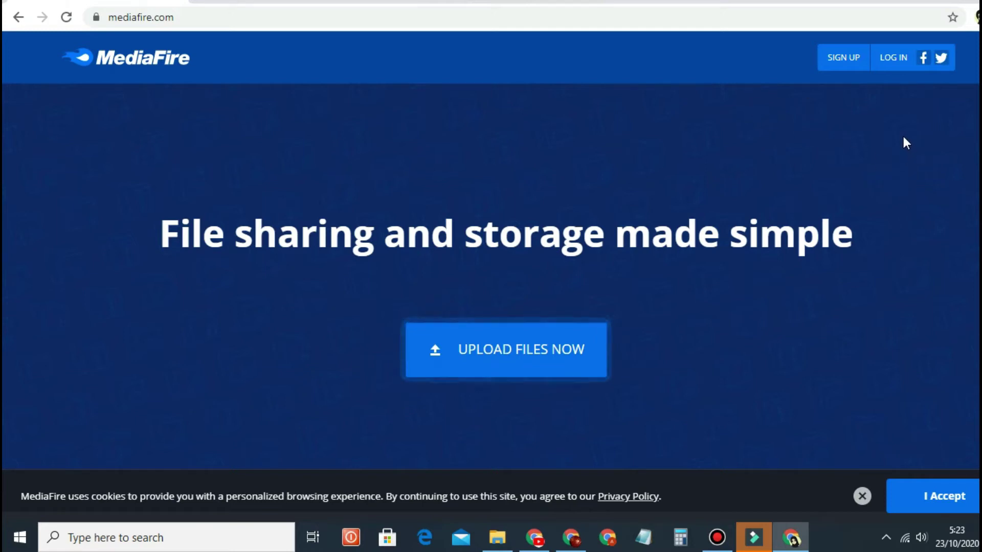
{"action": "left_click", "coordinate": [837, 71]}
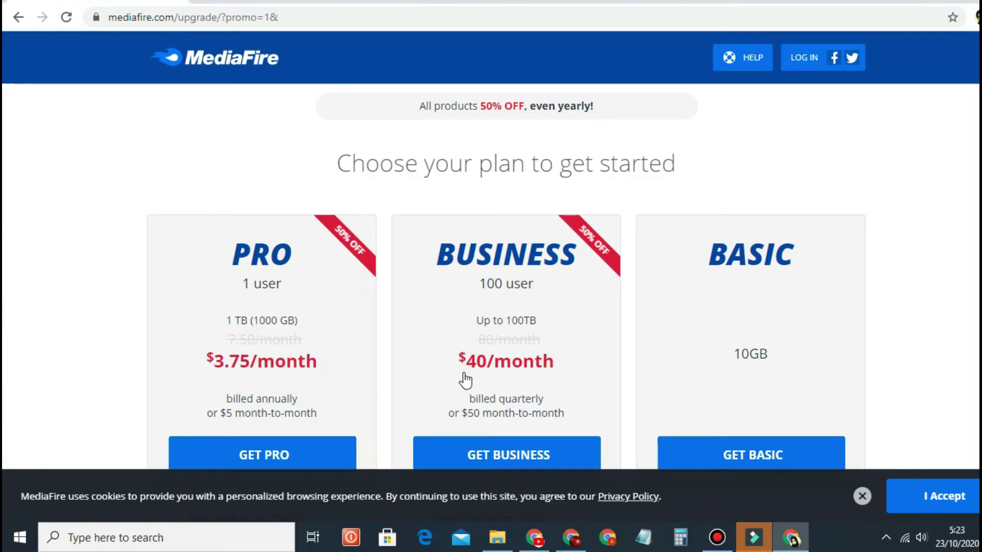
Step: Scroll through the Pro, Business and Basic plan comparison
{"action": "scroll", "coordinate": [767, 355], "scroll_direction": "down", "scroll_amount": 1}
{"action": "scroll", "coordinate": [765, 351], "scroll_direction": "up", "scroll_amount": 1}
{"action": "scroll", "coordinate": [592, 333], "scroll_direction": "down", "scroll_amount": 3}
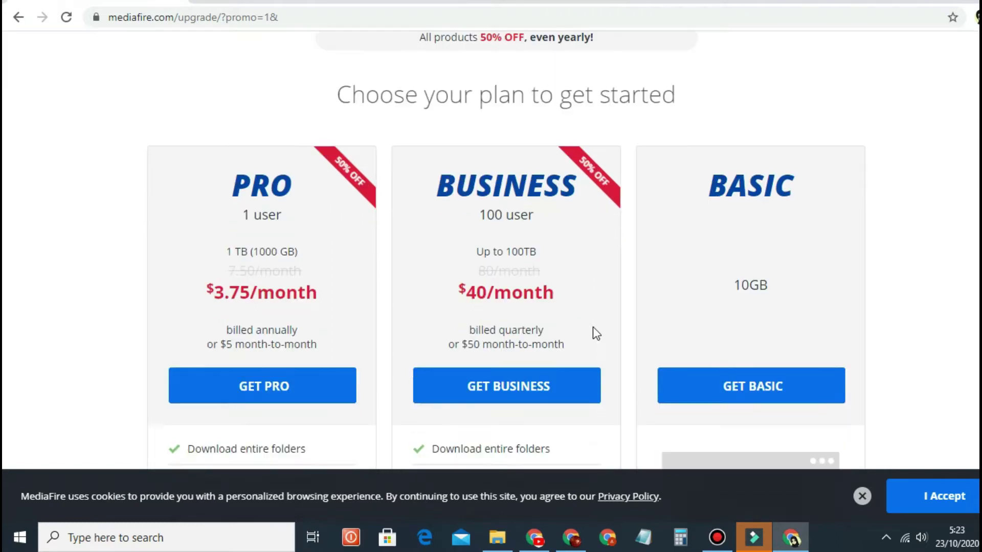
{"action": "scroll", "coordinate": [592, 327], "scroll_direction": "up", "scroll_amount": 3}
{"action": "scroll", "coordinate": [592, 320], "scroll_direction": "down", "scroll_amount": 15}
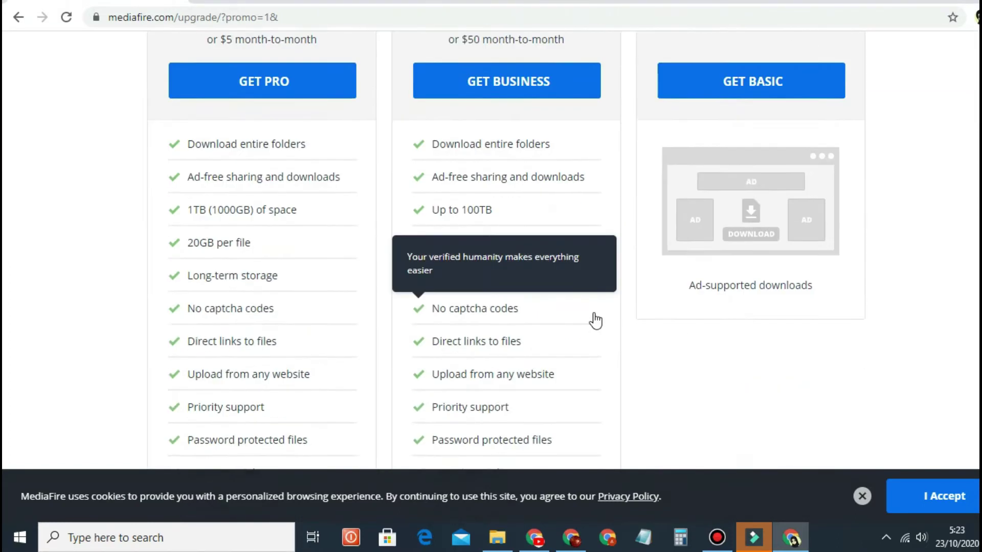
{"action": "scroll", "coordinate": [734, 323], "scroll_direction": "up", "scroll_amount": 15}
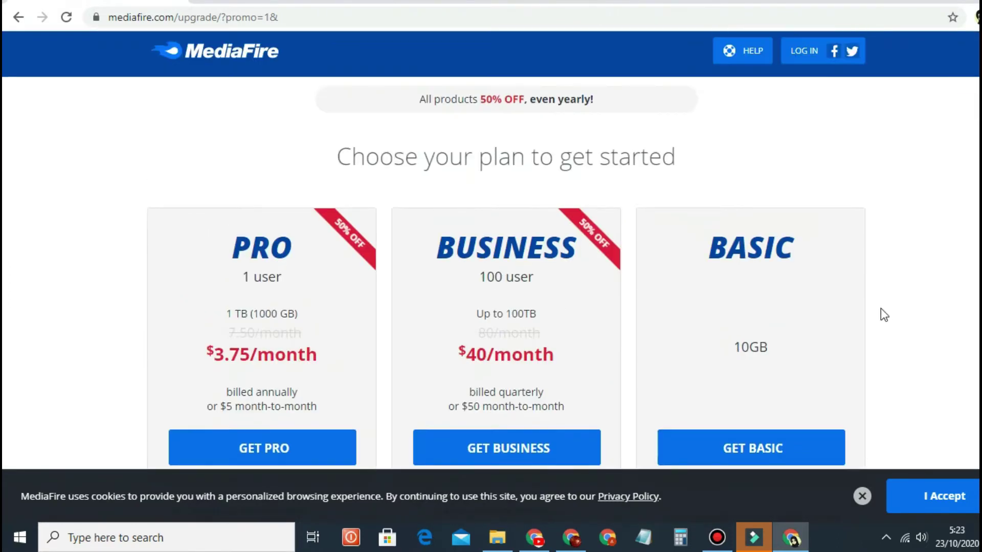
{"action": "scroll", "coordinate": [883, 305], "scroll_direction": "down", "scroll_amount": 2}
{"action": "scroll", "coordinate": [869, 305], "scroll_direction": "up", "scroll_amount": 2}
{"action": "scroll", "coordinate": [828, 281], "scroll_direction": "down", "scroll_amount": 4}
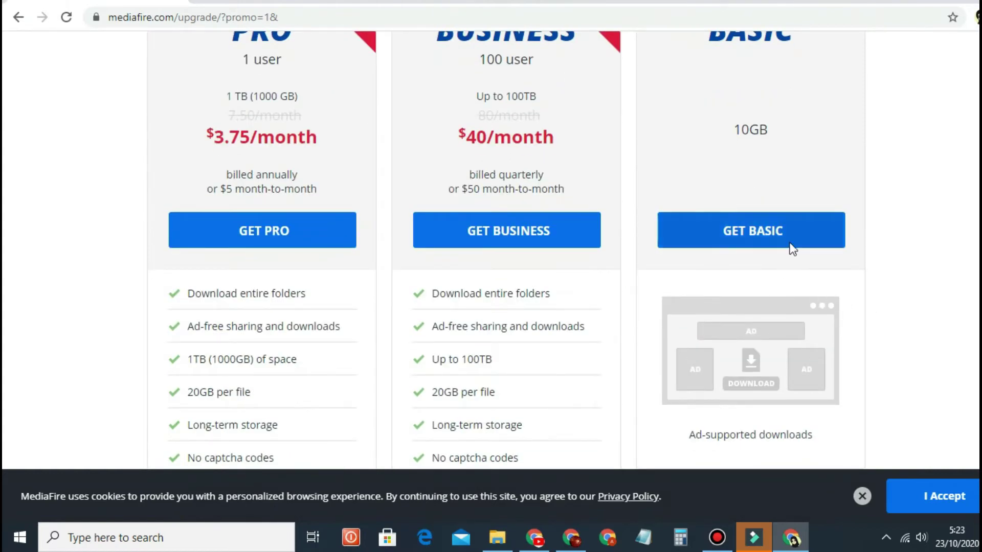
{"action": "scroll", "coordinate": [803, 240], "scroll_direction": "up", "scroll_amount": 1}
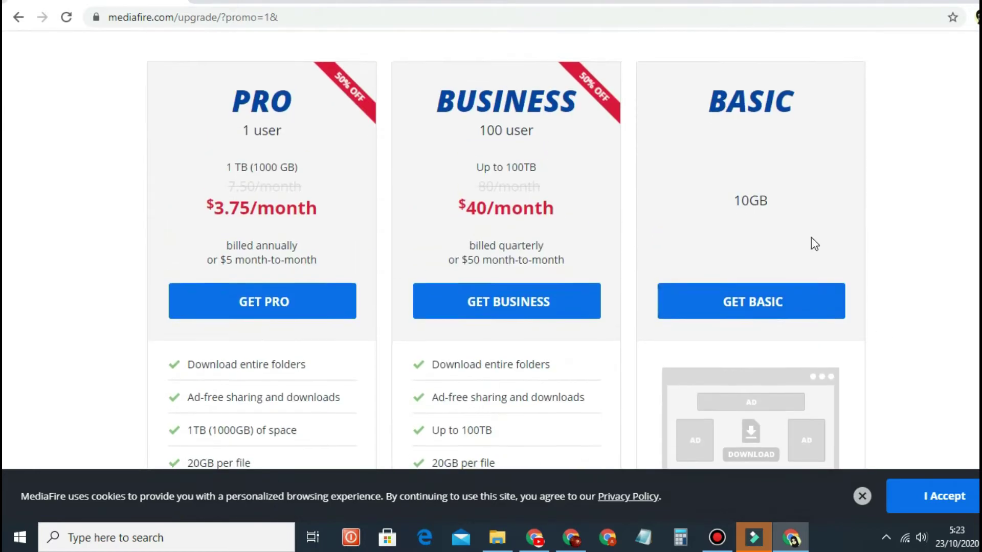
Step: Choose the free Basic plan and visit the name and email fields
{"action": "left_click", "coordinate": [762, 312]}
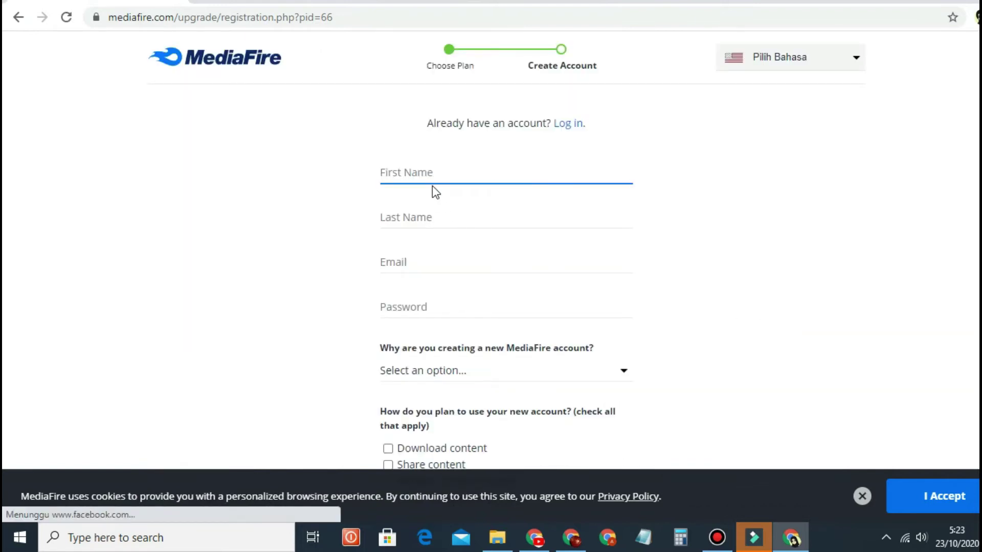
{"action": "left_click", "coordinate": [425, 217]}
{"action": "left_click", "coordinate": [418, 268]}
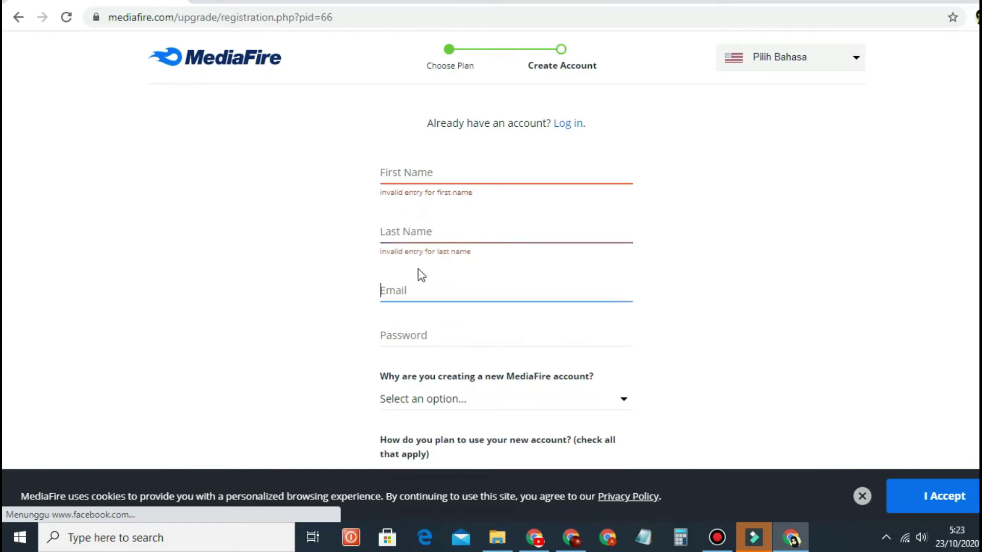
{"action": "left_click", "coordinate": [418, 278]}
{"action": "scroll", "coordinate": [481, 359], "scroll_direction": "down", "scroll_amount": 2}
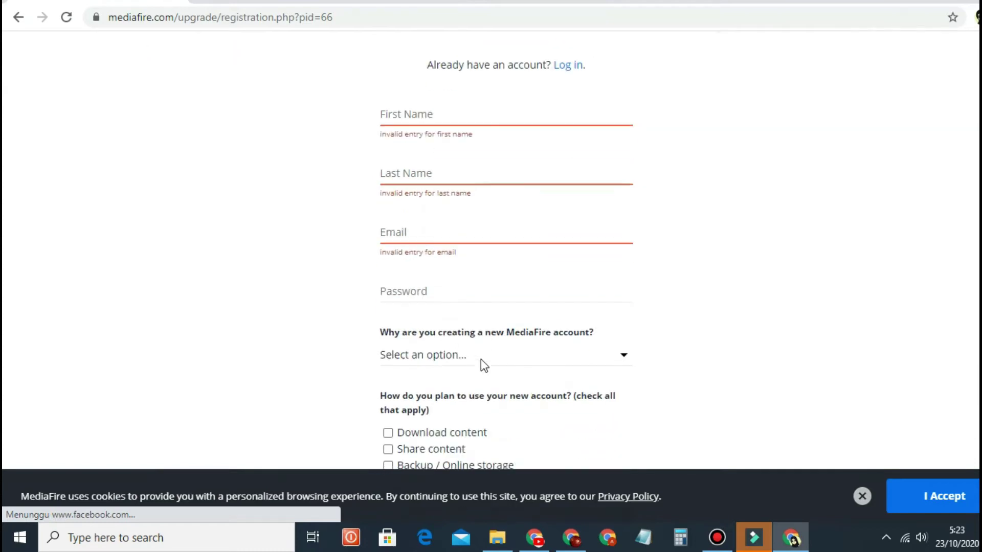
Step: Open and close the account-reason list without choosing, then open the language selector
{"action": "left_click", "coordinate": [626, 341]}
{"action": "left_click", "coordinate": [628, 342]}
{"action": "scroll", "coordinate": [613, 340], "scroll_direction": "down", "scroll_amount": 1}
{"action": "left_click", "coordinate": [619, 263]}
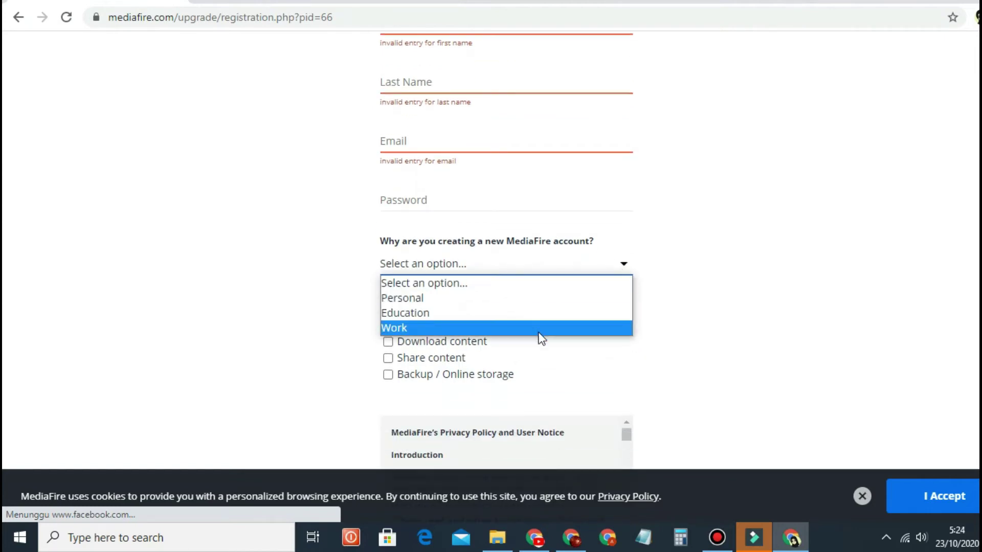
{"action": "left_click", "coordinate": [787, 239]}
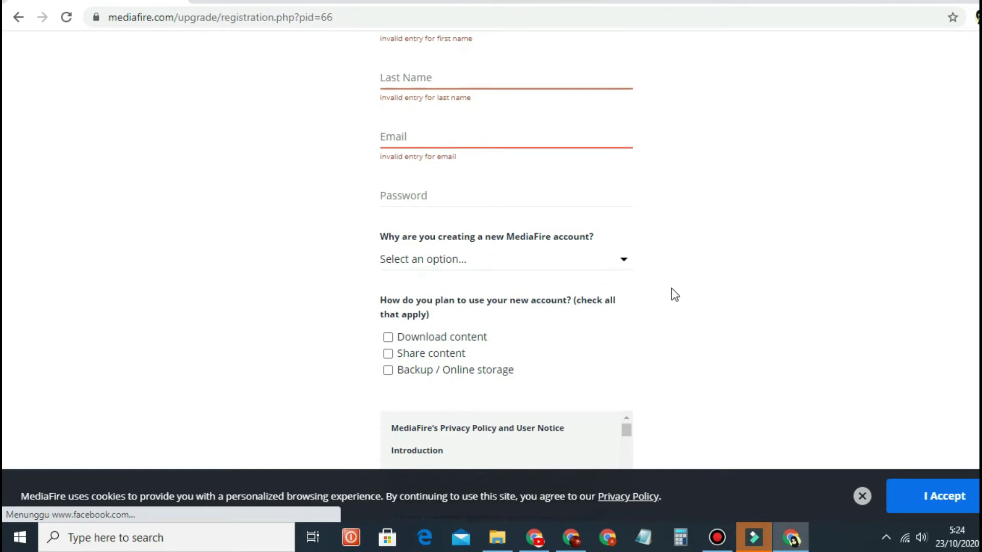
{"action": "scroll", "coordinate": [877, 252], "scroll_direction": "down", "scroll_amount": 3}
{"action": "scroll", "coordinate": [846, 264], "scroll_direction": "up", "scroll_amount": 5}
{"action": "left_click", "coordinate": [855, 63]}
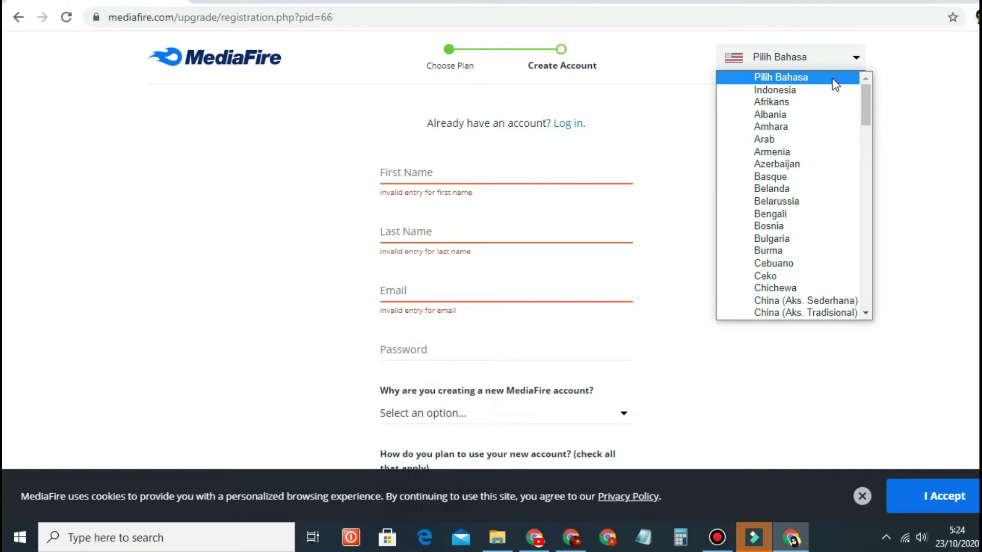
Step: Switch the form to Indonesian and enter the user's first and last name
{"action": "left_click", "coordinate": [798, 91]}
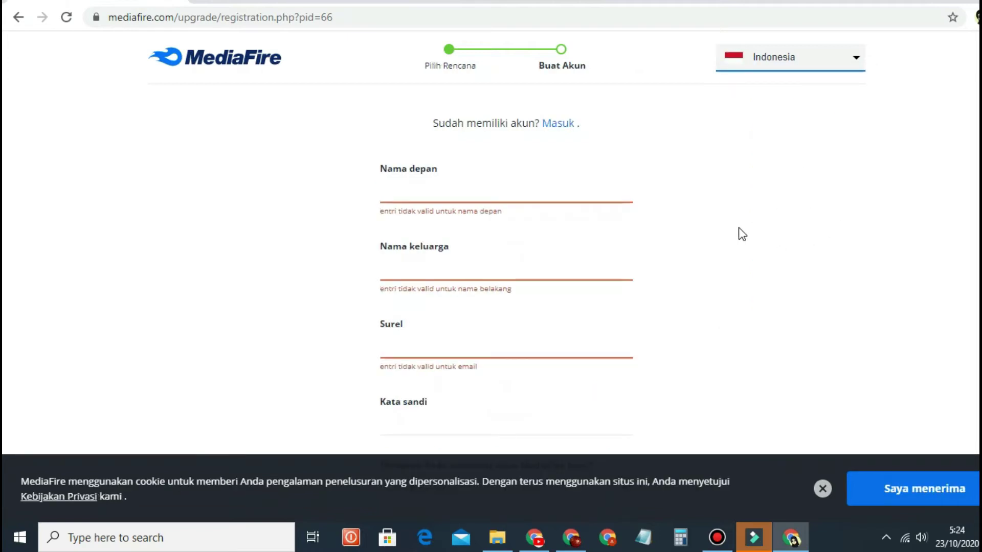
{"action": "left_click", "coordinate": [431, 198]}
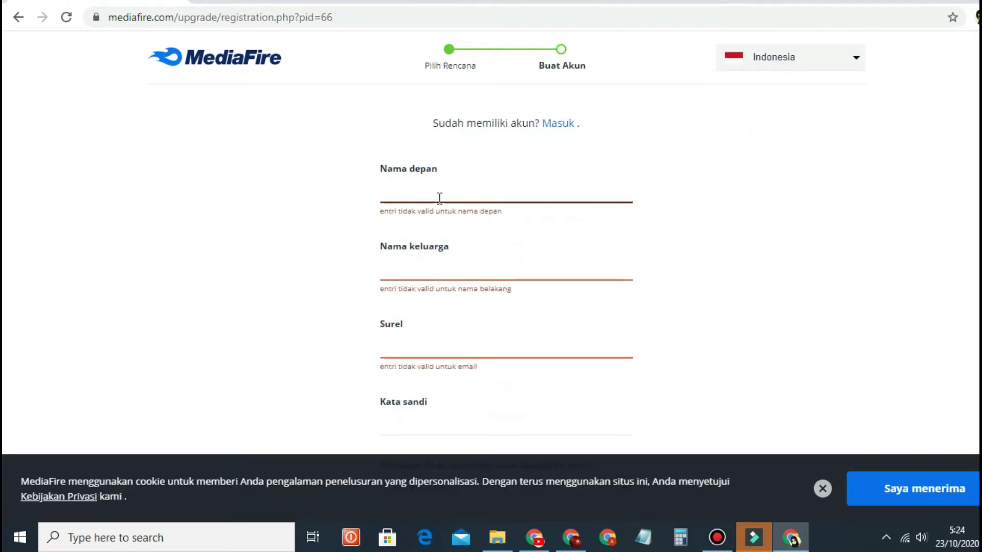
{"action": "left_click", "coordinate": [429, 254]}
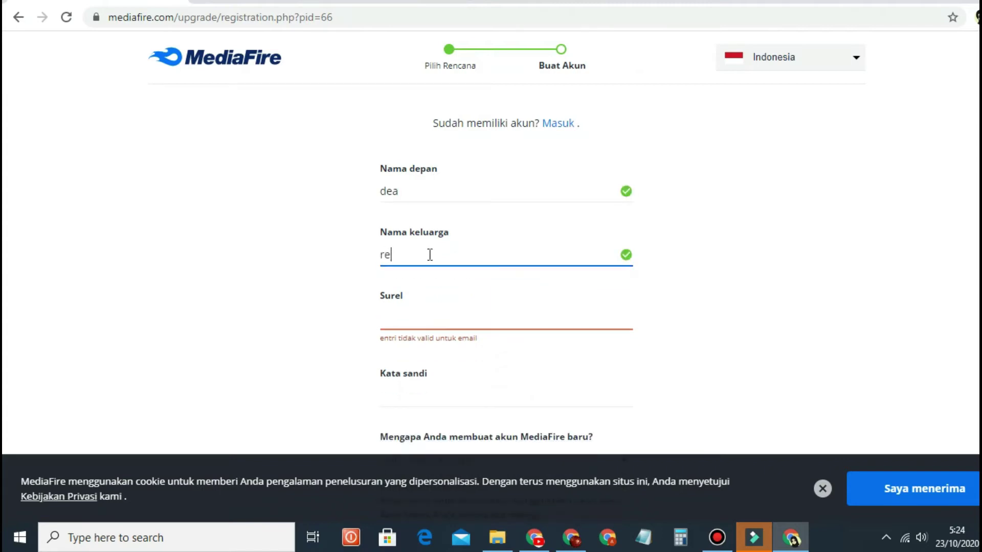
Step: Paste the e-mail address into the Surel field and dismiss the suggested-password popup
{"action": "left_click", "coordinate": [401, 324]}
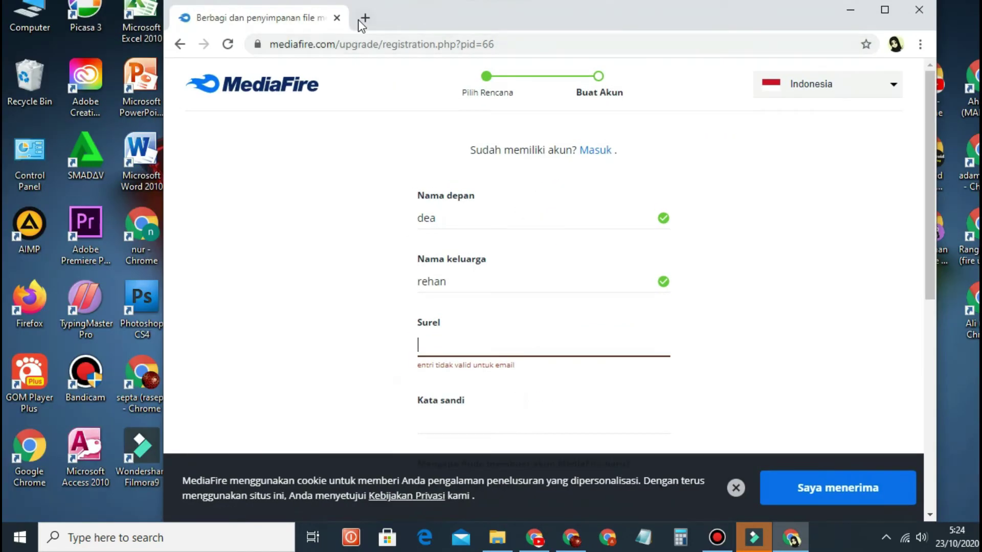
{"action": "left_click", "coordinate": [360, 18]}
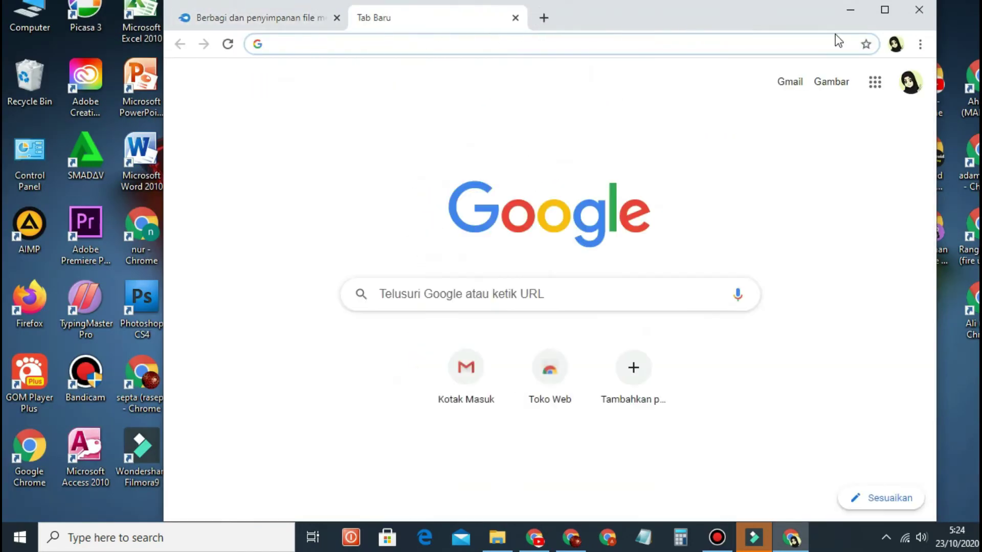
{"action": "left_click", "coordinate": [253, 18]}
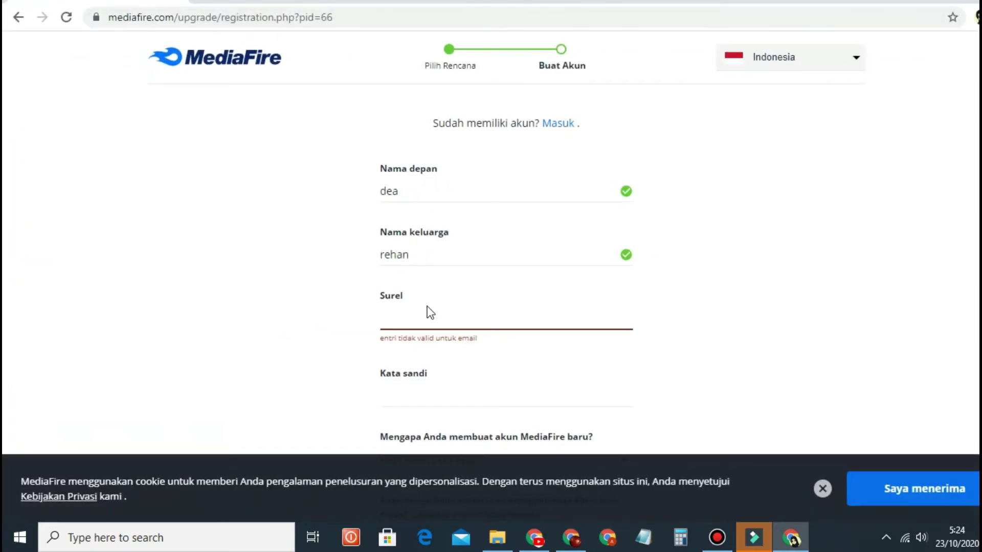
{"action": "key", "text": "ctrl+v"}
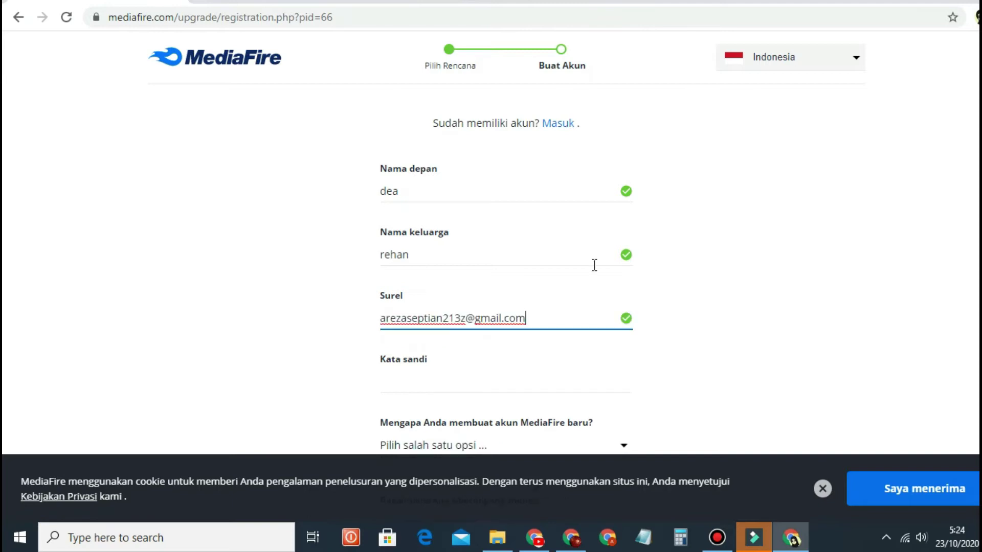
{"action": "scroll", "coordinate": [587, 271], "scroll_direction": "down", "scroll_amount": 2}
{"action": "key", "text": "Tab"}
{"action": "left_click", "coordinate": [796, 269]}
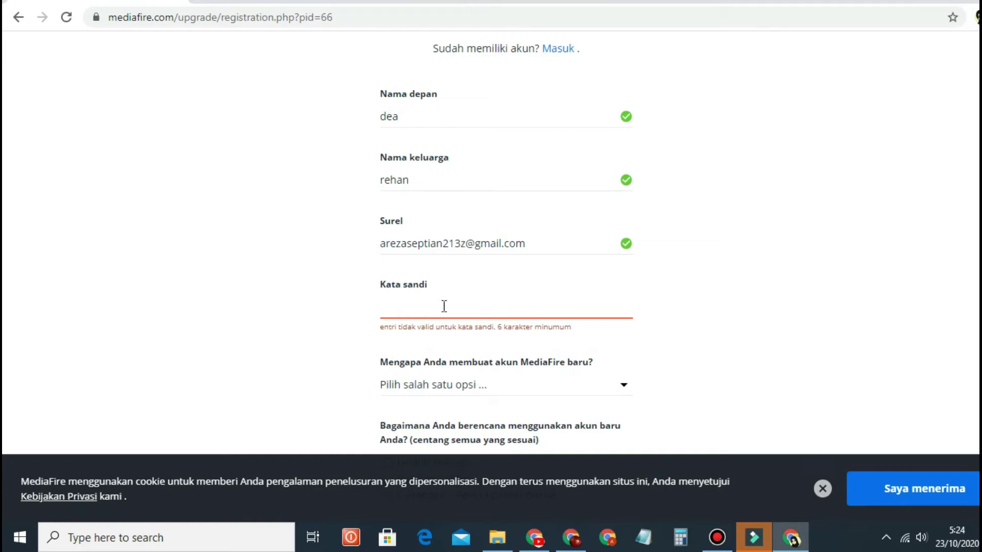
{"action": "scroll", "coordinate": [528, 278], "scroll_direction": "down", "scroll_amount": 1}
{"action": "scroll", "coordinate": [527, 280], "scroll_direction": "up", "scroll_amount": 1}
{"action": "scroll", "coordinate": [530, 284], "scroll_direction": "up", "scroll_amount": 2}
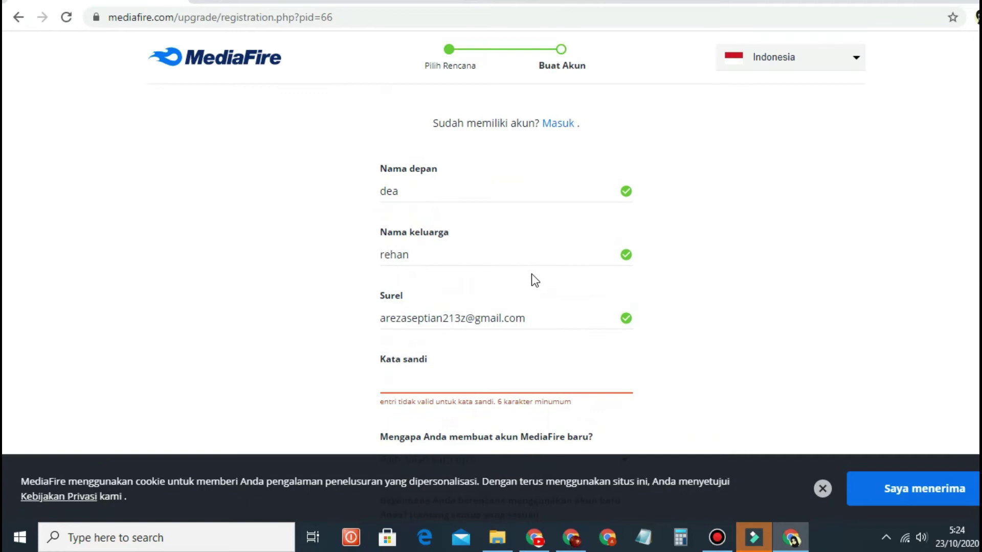
{"action": "scroll", "coordinate": [520, 348], "scroll_direction": "down", "scroll_amount": 1}
{"action": "scroll", "coordinate": [583, 312], "scroll_direction": "down", "scroll_amount": 1}
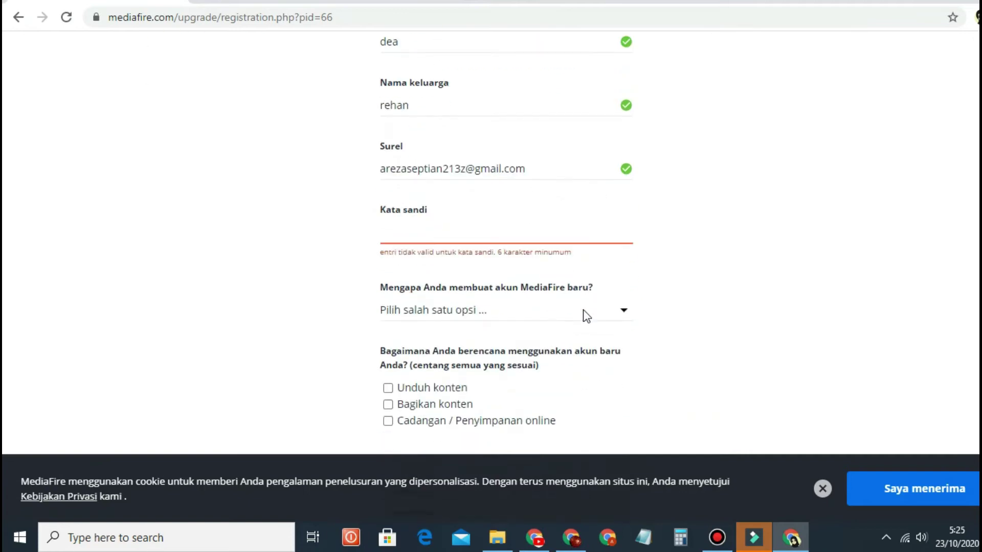
Step: Paste the account password into the password field
{"action": "left_click", "coordinate": [452, 239]}
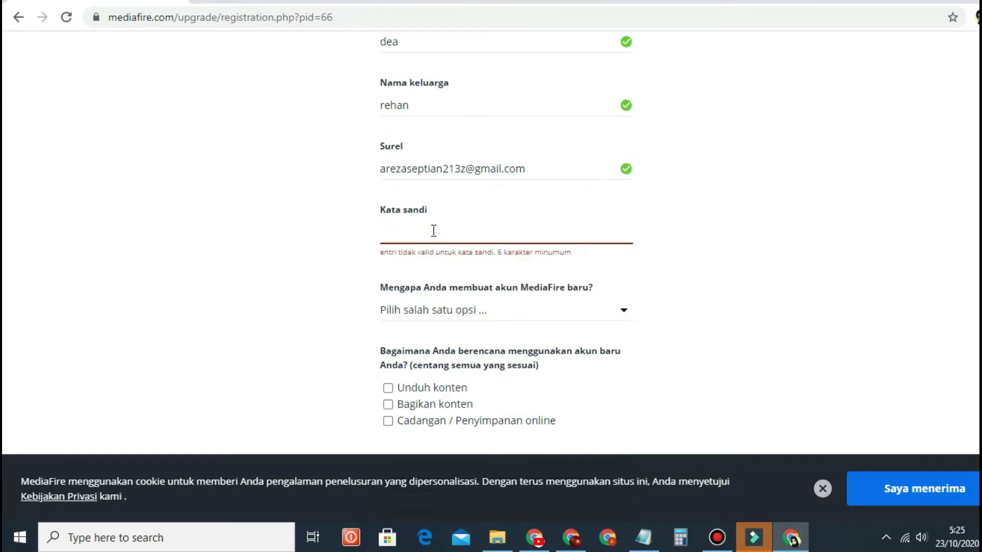
{"action": "right_click", "coordinate": [433, 232]}
{"action": "left_click", "coordinate": [475, 393]}
{"action": "scroll", "coordinate": [571, 226], "scroll_direction": "up", "scroll_amount": 3}
{"action": "scroll", "coordinate": [597, 228], "scroll_direction": "down", "scroll_amount": 5}
{"action": "scroll", "coordinate": [570, 232], "scroll_direction": "up", "scroll_amount": 7}
{"action": "scroll", "coordinate": [493, 349], "scroll_direction": "down", "scroll_amount": 2}
{"action": "scroll", "coordinate": [697, 281], "scroll_direction": "down", "scroll_amount": 3}
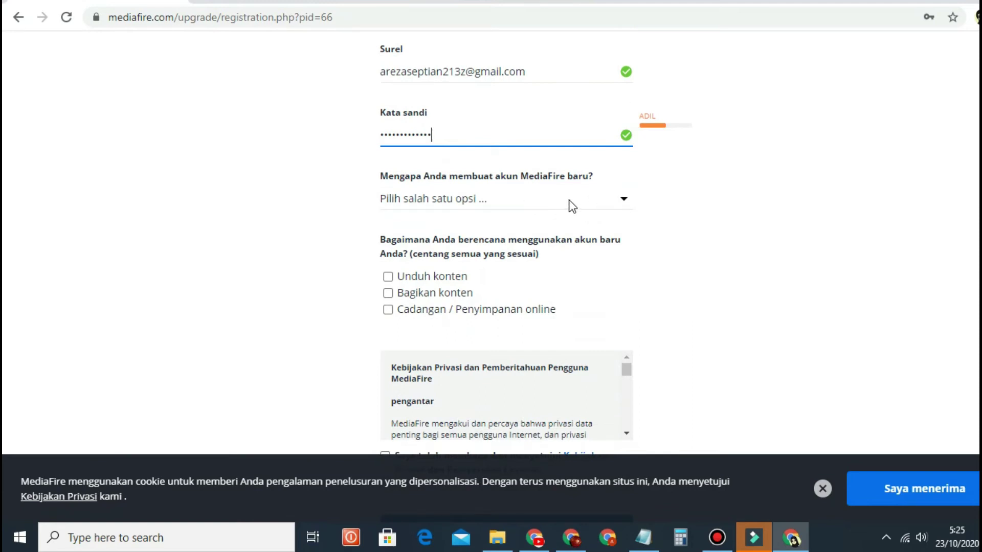
Step: Pick Pribadi as the reason, tick all three planned uses, and create the account
{"action": "left_click", "coordinate": [623, 200]}
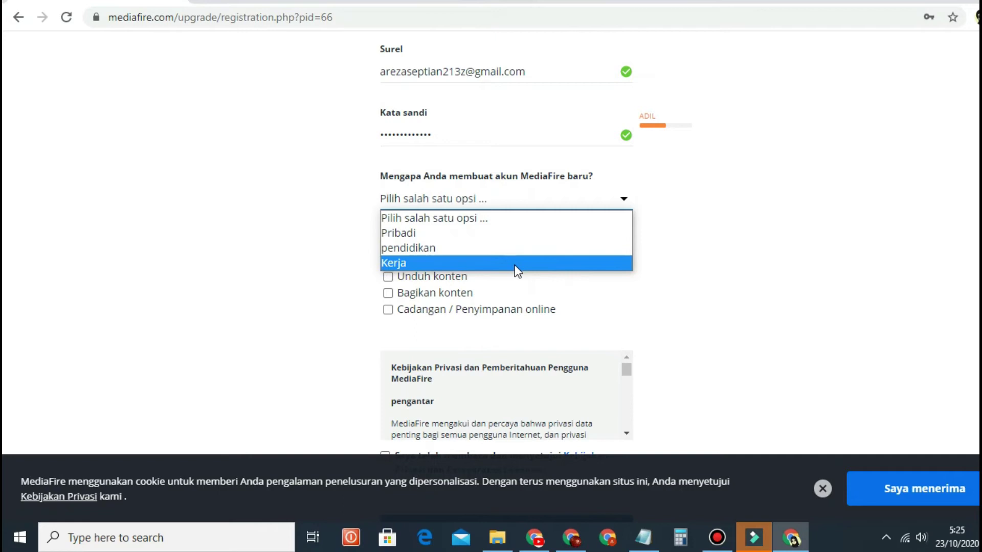
{"action": "left_click", "coordinate": [518, 235]}
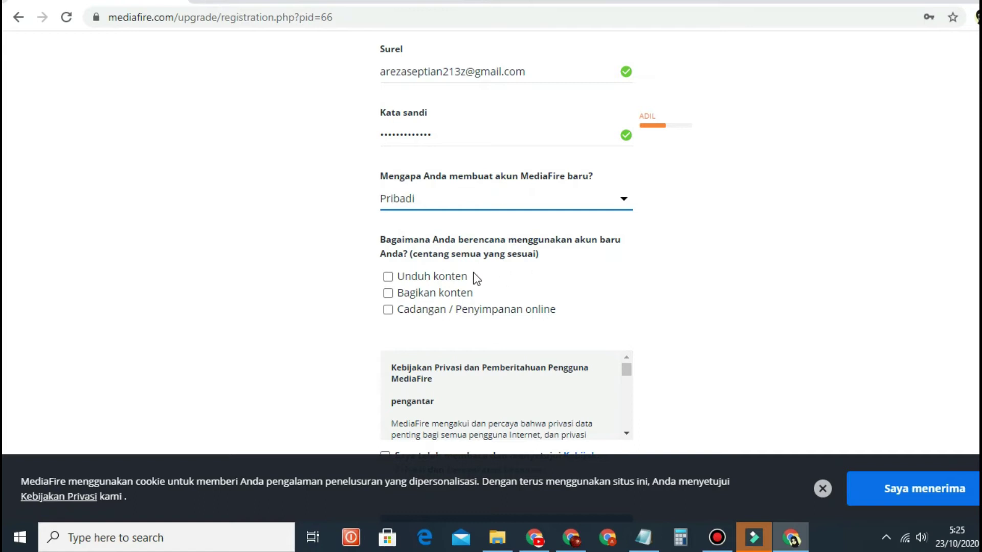
{"action": "left_click", "coordinate": [388, 277]}
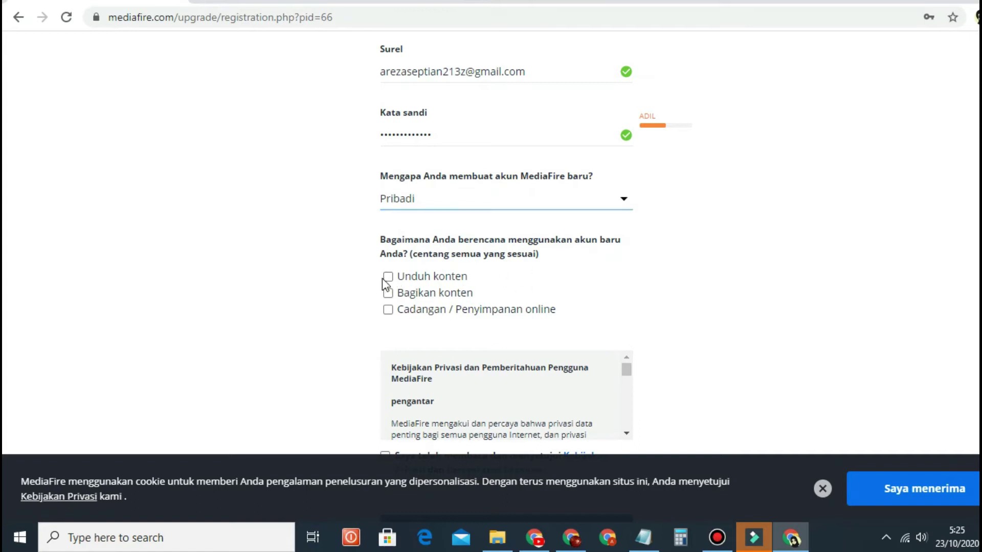
{"action": "left_click", "coordinate": [388, 293]}
{"action": "left_click", "coordinate": [388, 309]}
{"action": "scroll", "coordinate": [571, 294], "scroll_direction": "down", "scroll_amount": 1}
{"action": "scroll", "coordinate": [574, 299], "scroll_direction": "down", "scroll_amount": 3}
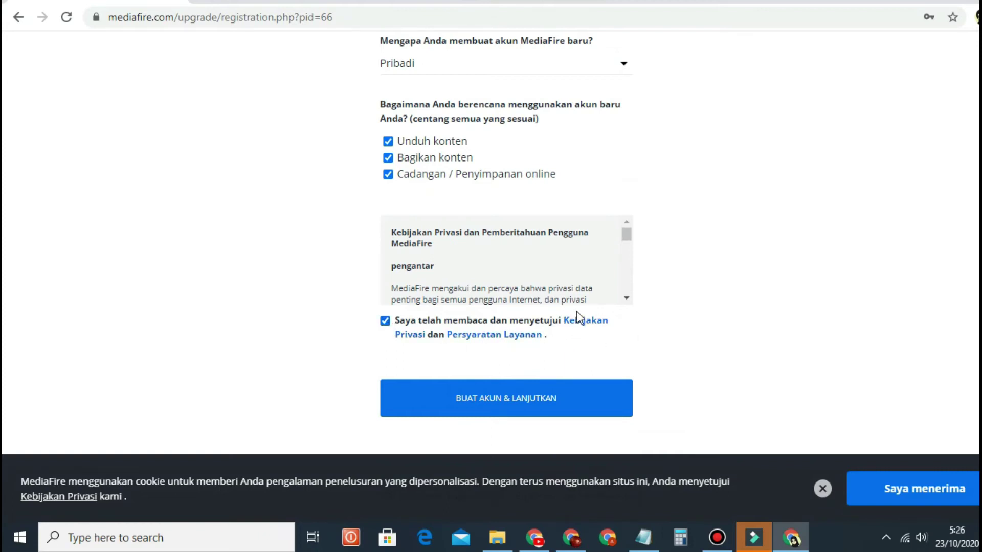
{"action": "left_click", "coordinate": [522, 401]}
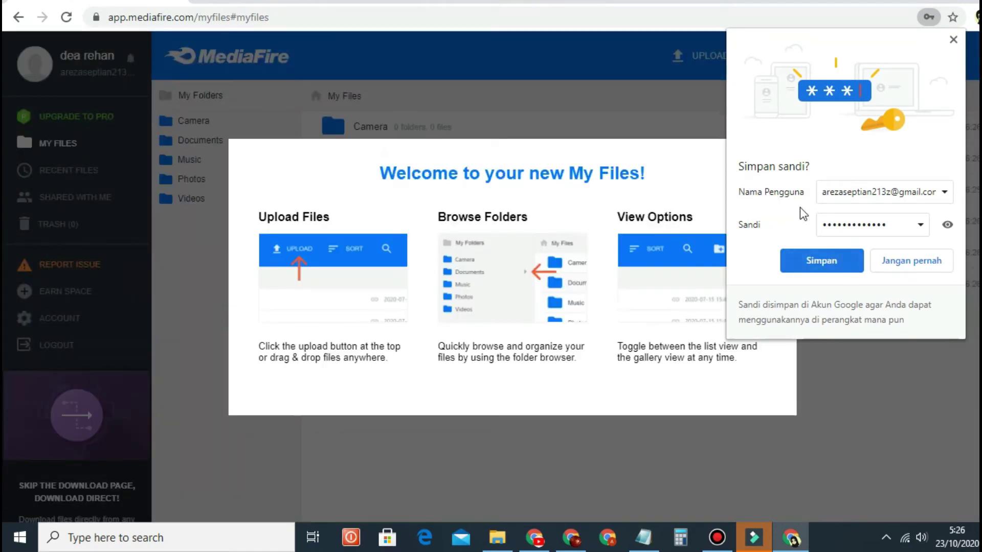
Step: Save the password in Chrome, verify it under Settings > Passwords, then dismiss the welcome overlay
{"action": "left_click", "coordinate": [819, 260]}
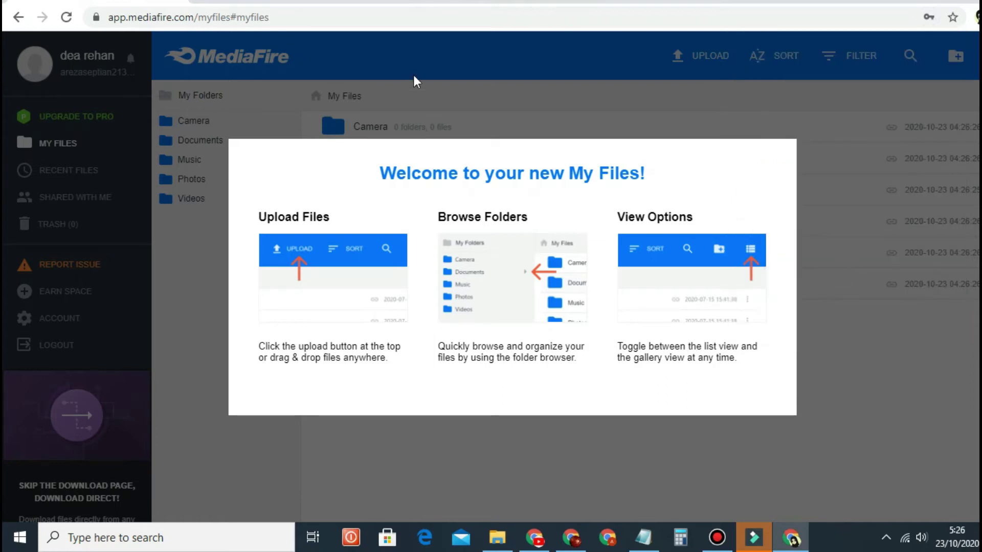
{"action": "key", "text": "ctrl+t"}
{"action": "key", "text": "alt+f"}
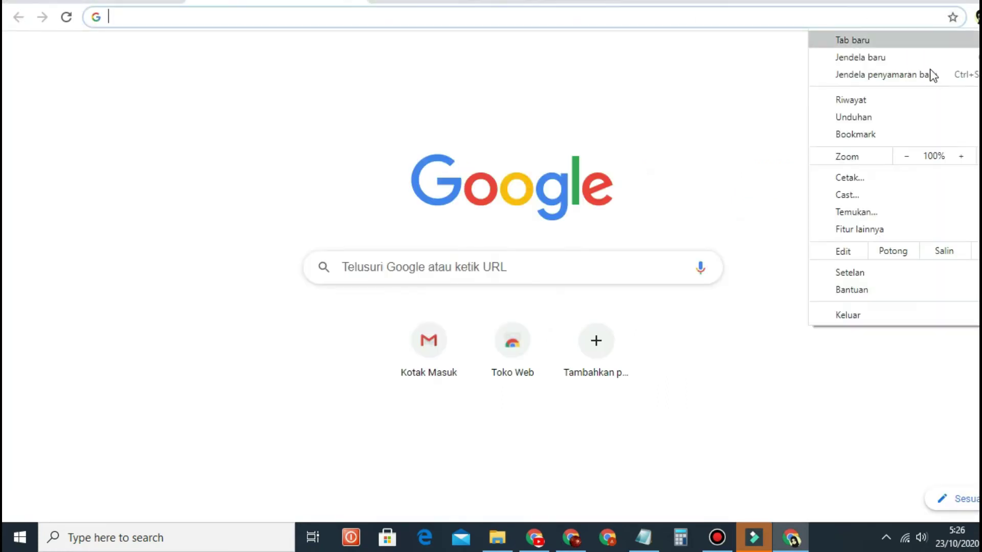
{"action": "left_click", "coordinate": [882, 272]}
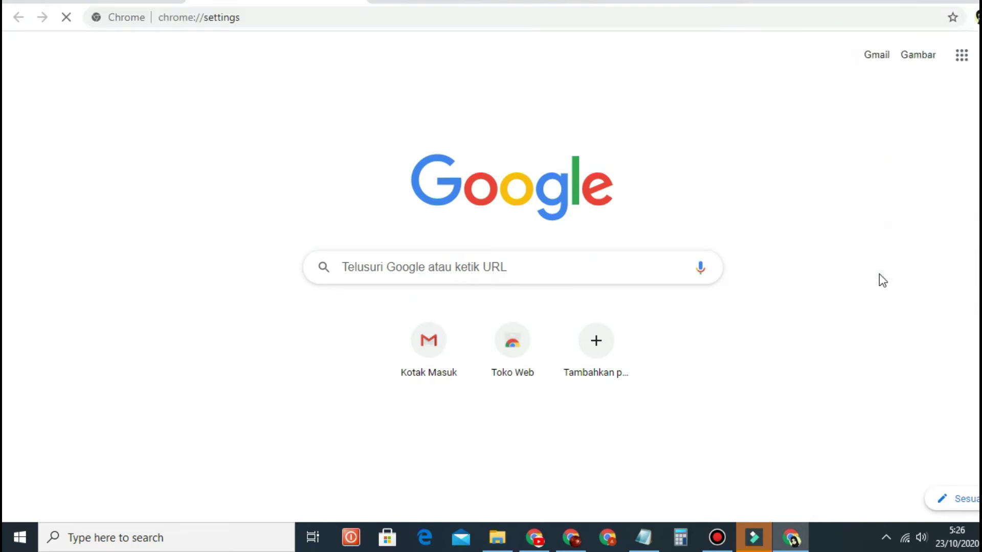
{"action": "left_click", "coordinate": [333, 382]}
{"action": "scroll", "coordinate": [554, 293], "scroll_direction": "down", "scroll_amount": 6}
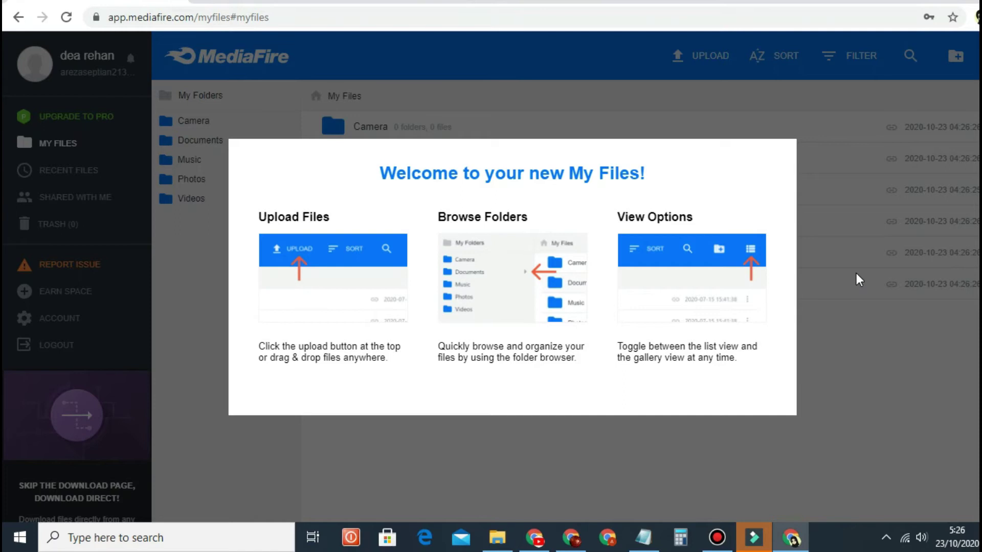
{"action": "left_click", "coordinate": [856, 274]}
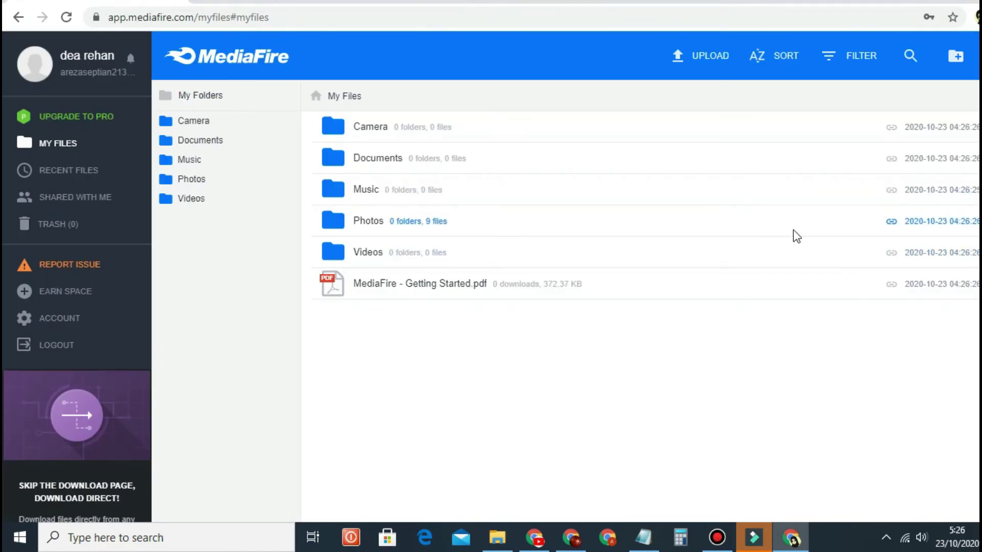
Step: Open the My Files upload dialog and browse the computer for a file
{"action": "left_click", "coordinate": [700, 66]}
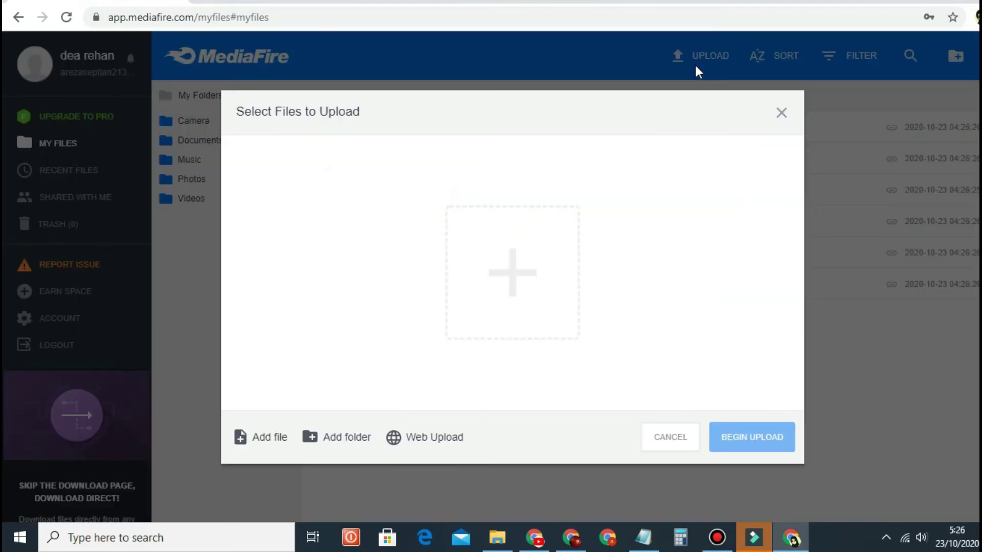
{"action": "left_click", "coordinate": [543, 273]}
{"action": "scroll", "coordinate": [123, 191], "scroll_direction": "down", "scroll_amount": 1}
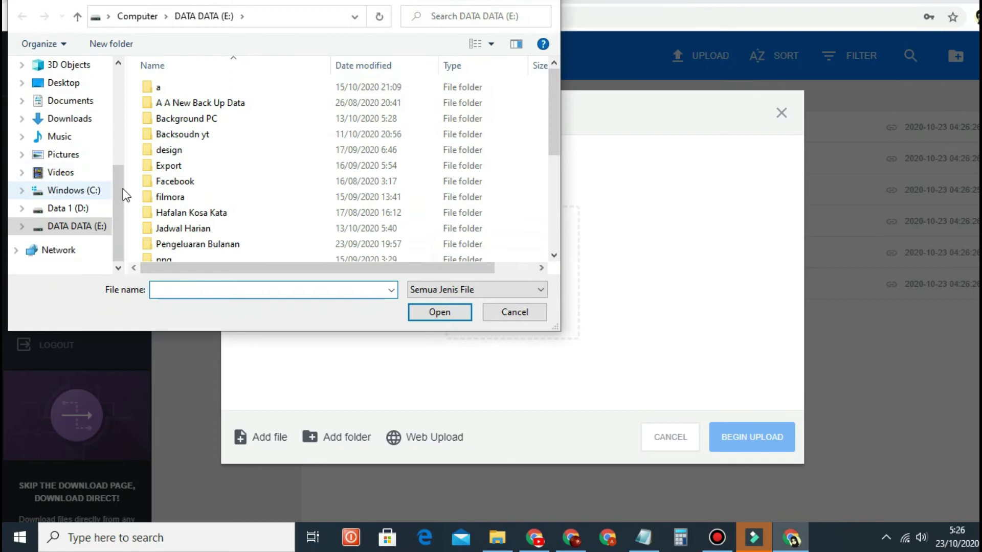
{"action": "scroll", "coordinate": [257, 202], "scroll_direction": "down", "scroll_amount": 4}
{"action": "scroll", "coordinate": [259, 204], "scroll_direction": "up", "scroll_amount": 4}
{"action": "scroll", "coordinate": [261, 206], "scroll_direction": "down", "scroll_amount": 1}
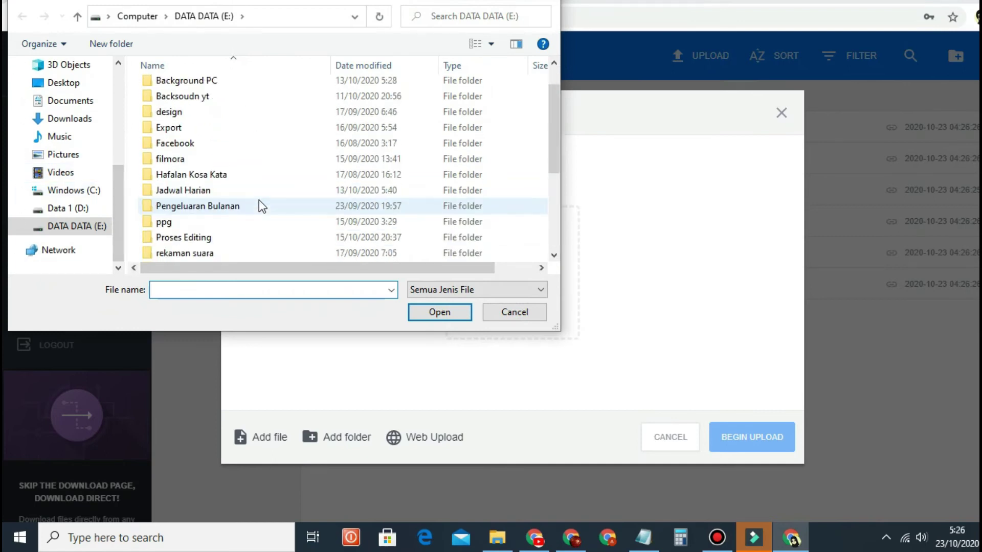
{"action": "scroll", "coordinate": [259, 202], "scroll_direction": "up", "scroll_amount": 1}
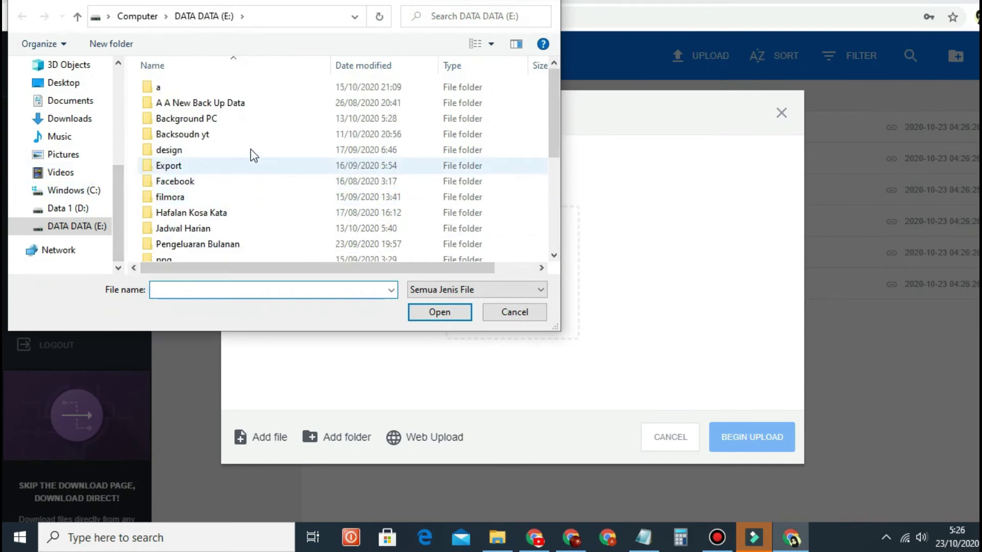
{"action": "scroll", "coordinate": [251, 163], "scroll_direction": "down", "scroll_amount": 1}
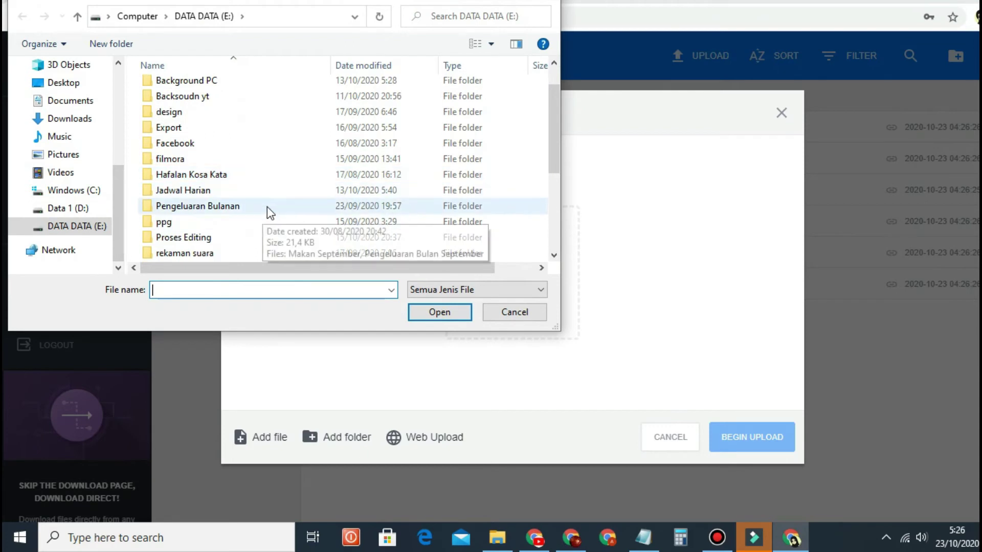
Step: Upload Makan September.xlsx from the Pengeluaran Bulanan folder and close the summary
{"action": "double_click", "coordinate": [254, 207]}
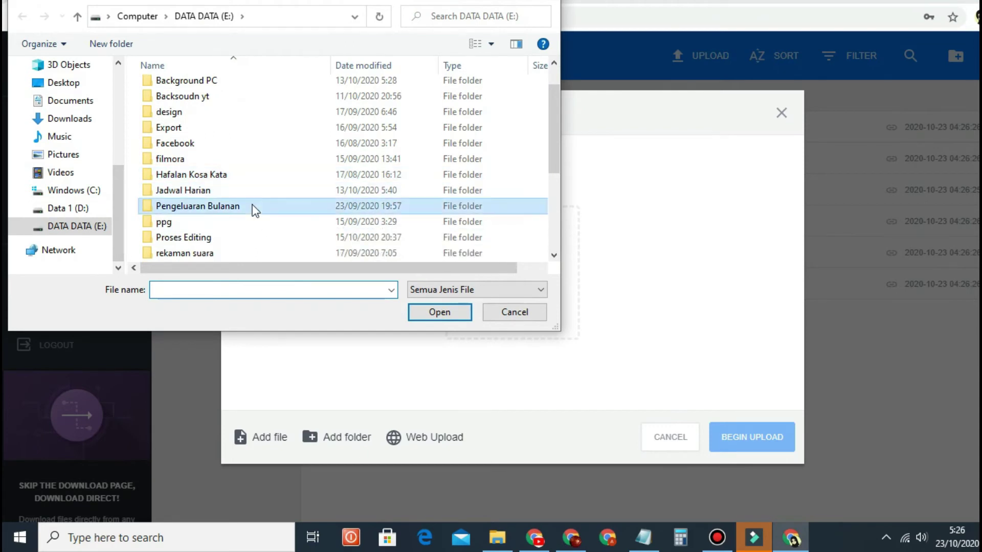
{"action": "left_click", "coordinate": [210, 87]}
{"action": "left_click", "coordinate": [441, 313]}
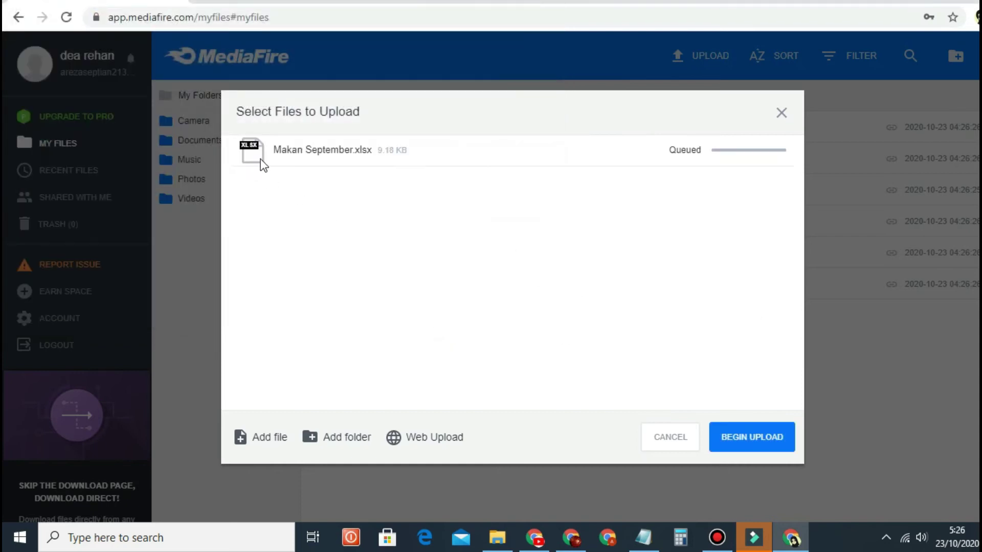
{"action": "left_click", "coordinate": [765, 448]}
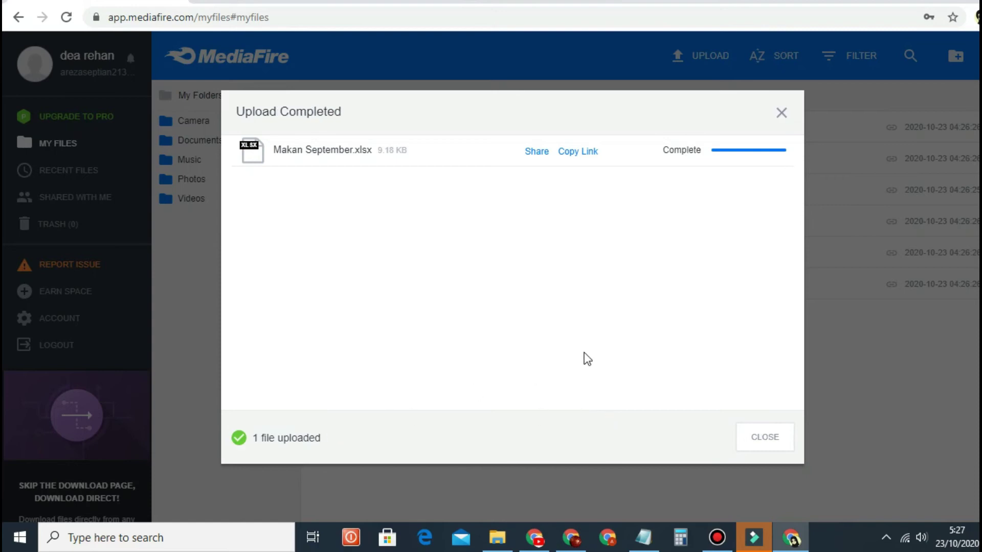
{"action": "left_click", "coordinate": [781, 113]}
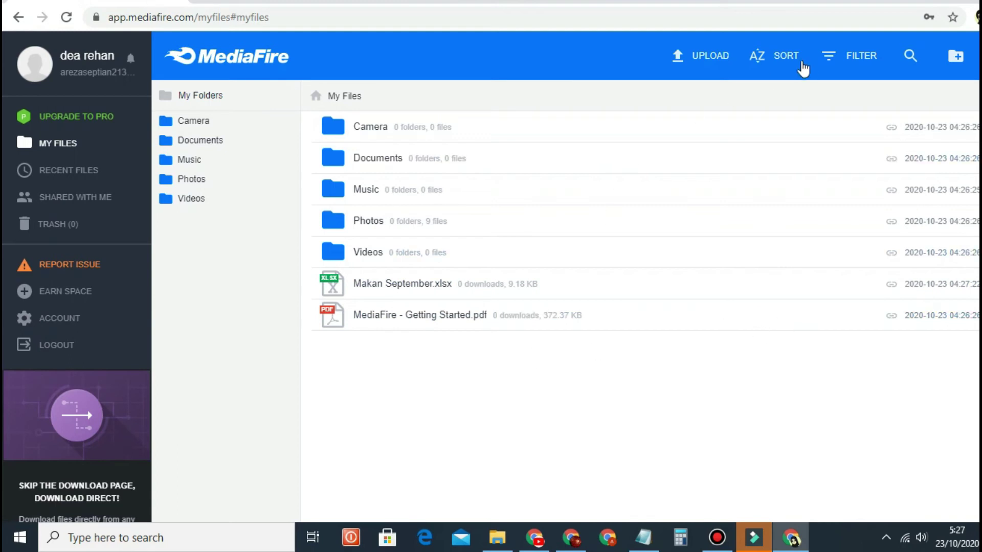
{"action": "left_click", "coordinate": [952, 58]}
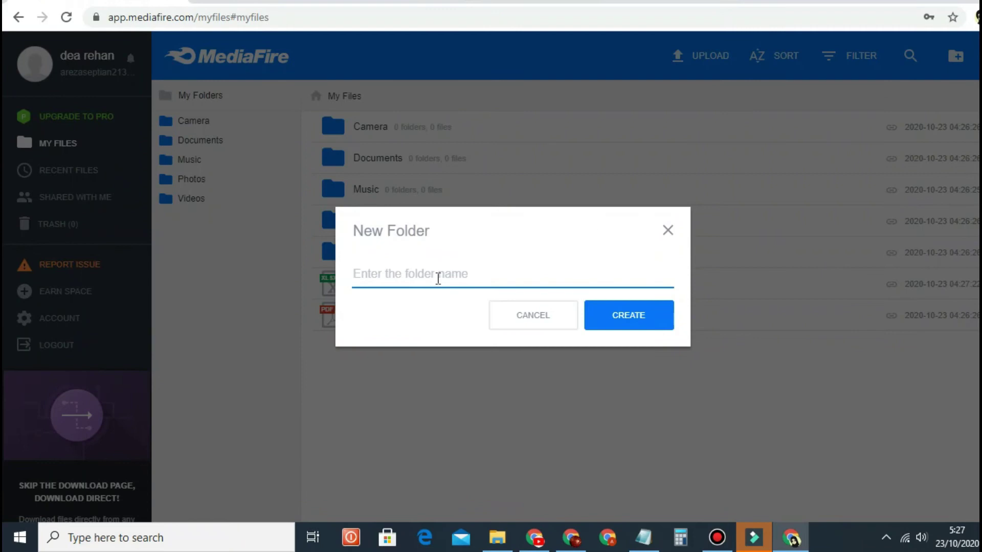
{"action": "type", "text": "data penting"}
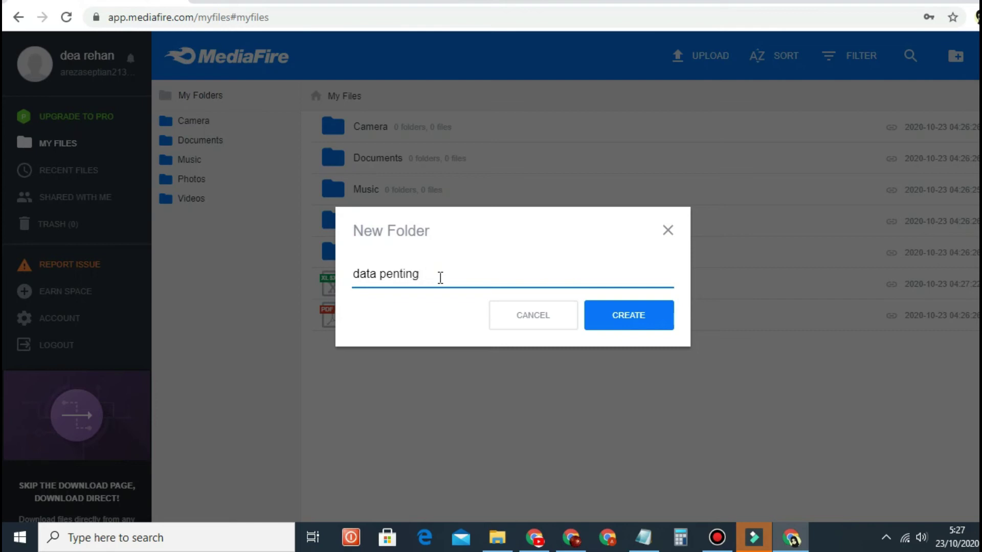
{"action": "left_click", "coordinate": [622, 321]}
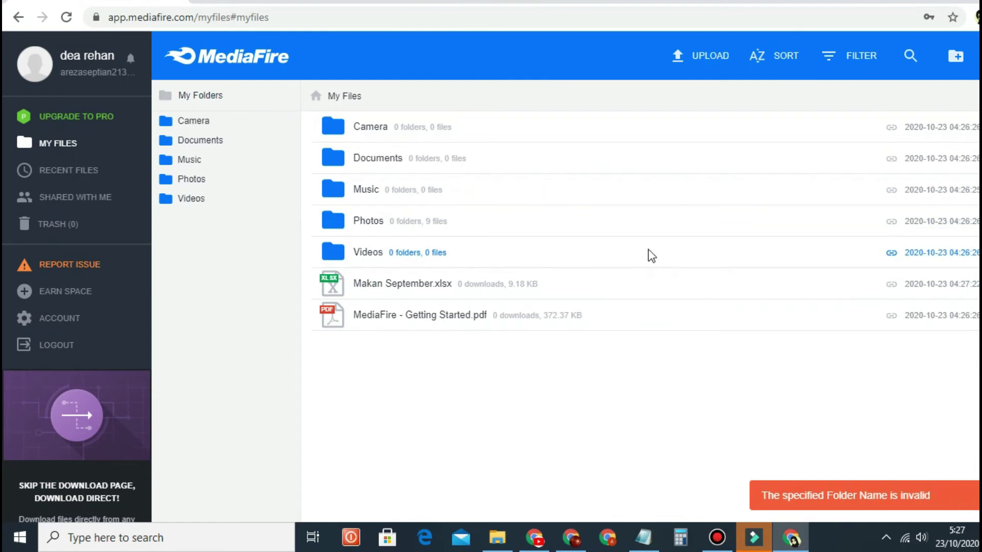
{"action": "left_click", "coordinate": [955, 55]}
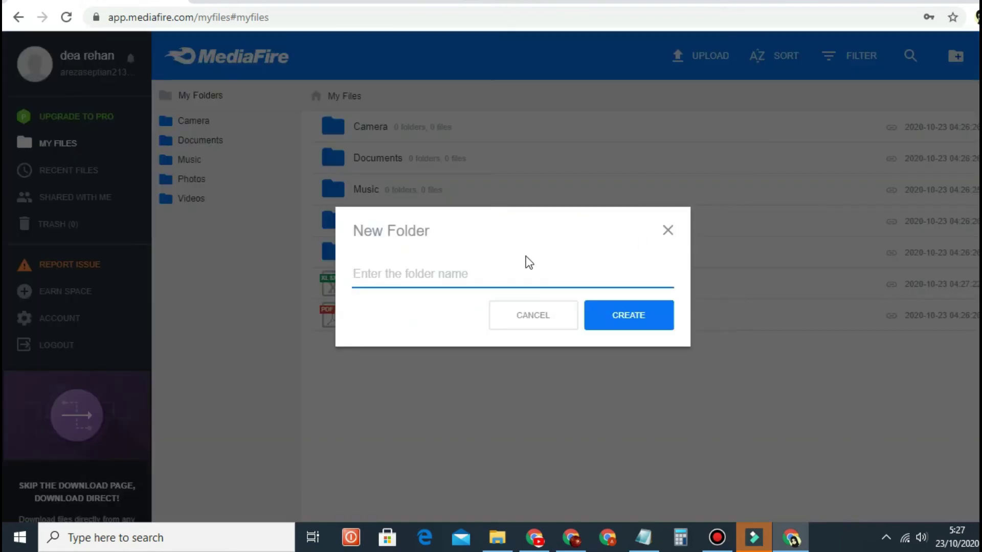
{"action": "type", "text": "Data"}
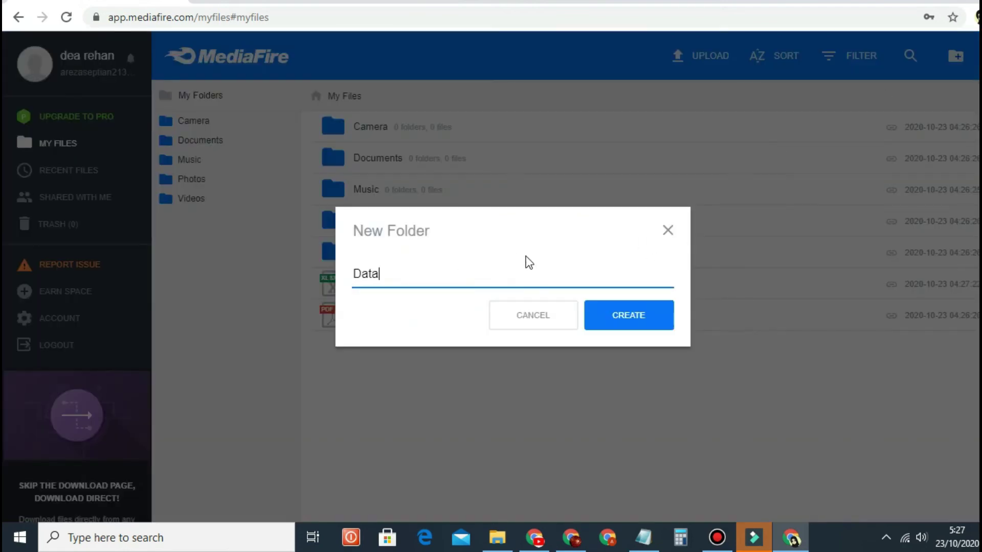
{"action": "left_click", "coordinate": [631, 318]}
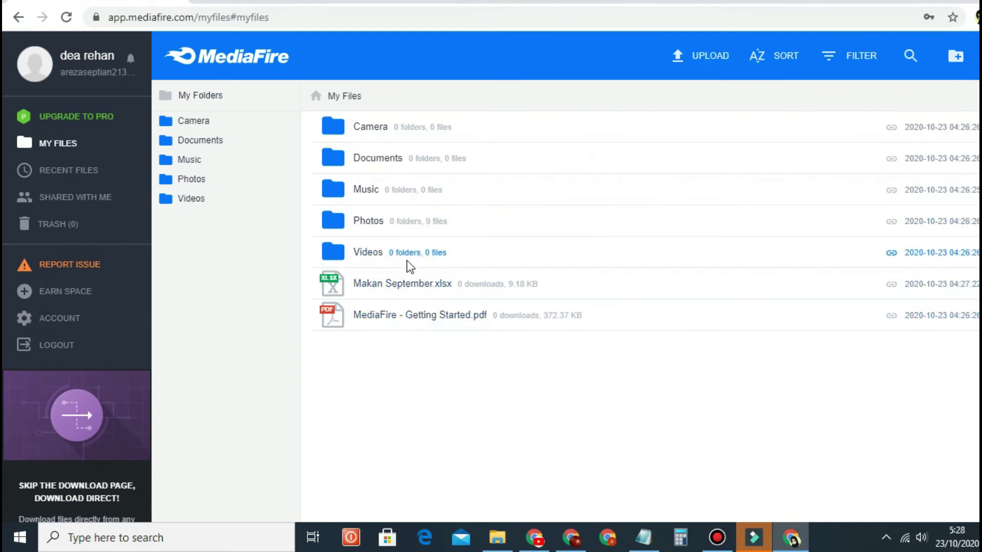
Step: Copy Makan September.xlsx into the Camera folder, check it there, and return to My Files
{"action": "right_click", "coordinate": [397, 292]}
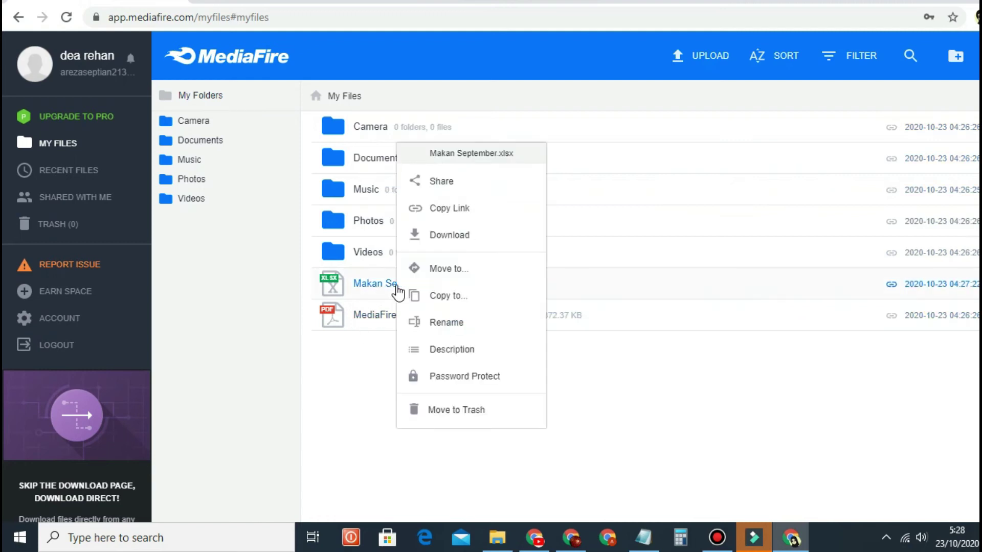
{"action": "left_click", "coordinate": [442, 299]}
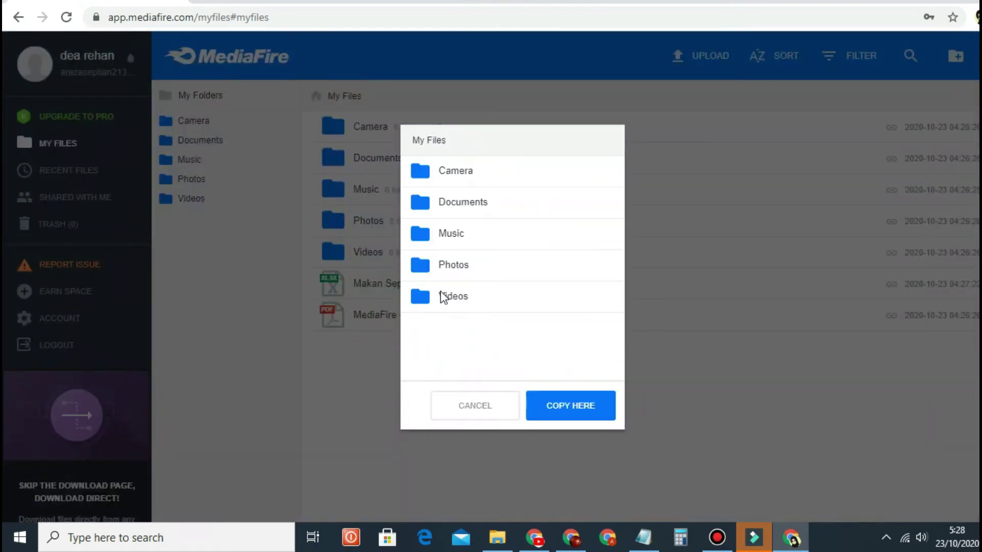
{"action": "left_click", "coordinate": [482, 176]}
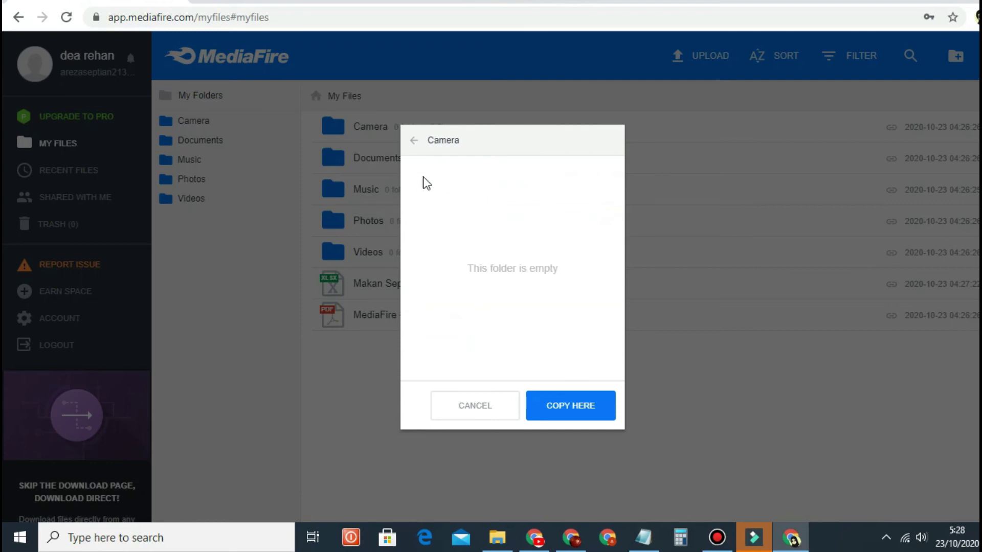
{"action": "left_click", "coordinate": [571, 418]}
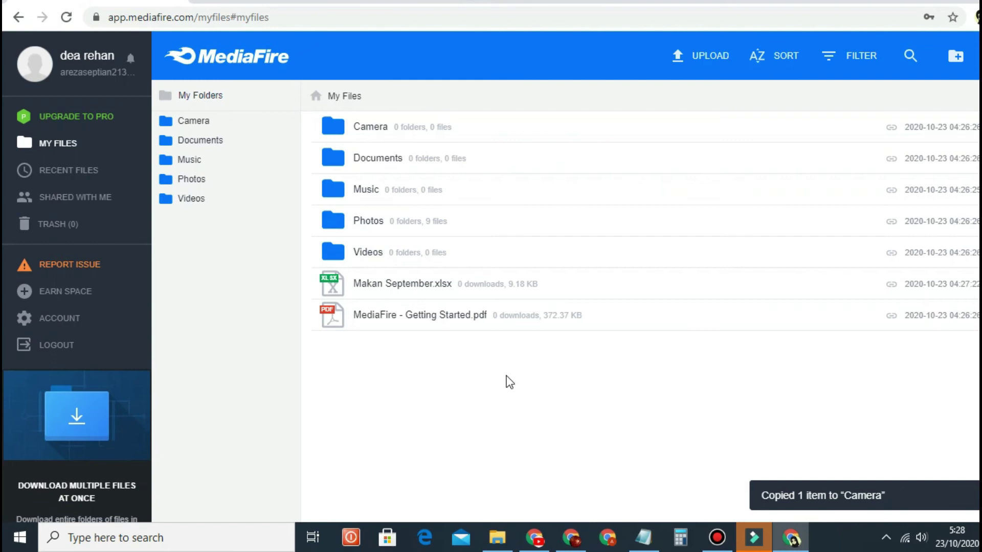
{"action": "left_click", "coordinate": [422, 128]}
{"action": "double_click", "coordinate": [421, 128]}
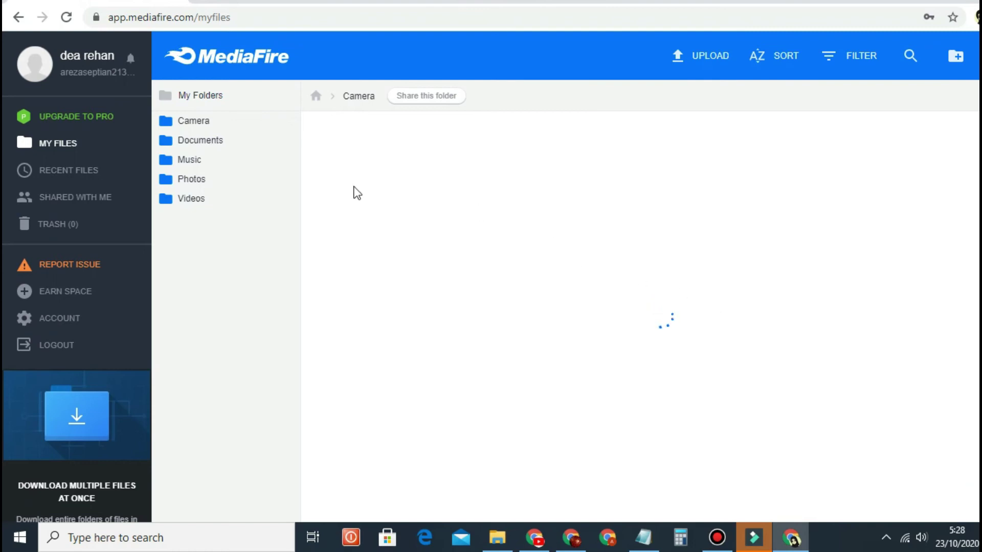
{"action": "left_click", "coordinate": [16, 18]}
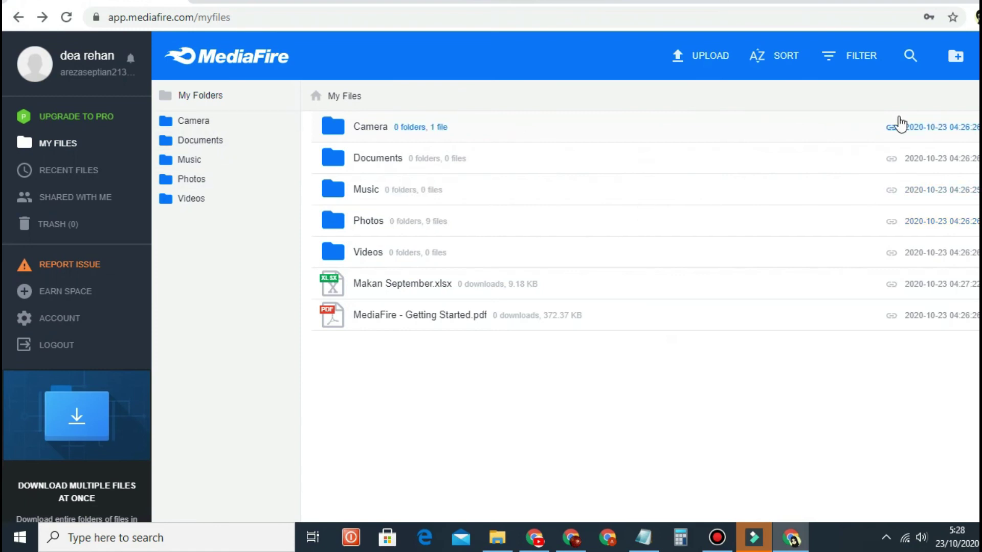
Step: Create the folder 'Data p', open it, and go back to My Files
{"action": "left_click", "coordinate": [955, 57]}
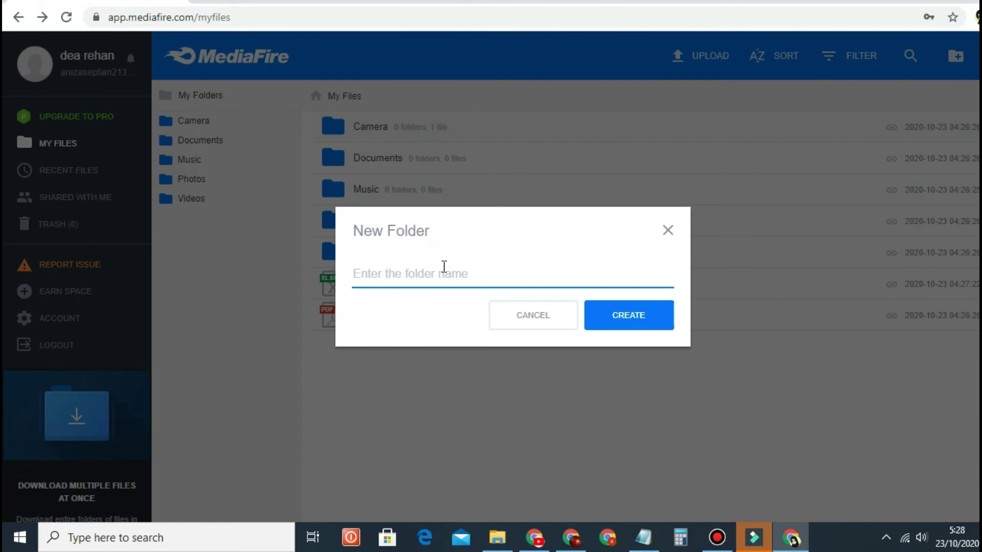
{"action": "type", "text": "Data p"}
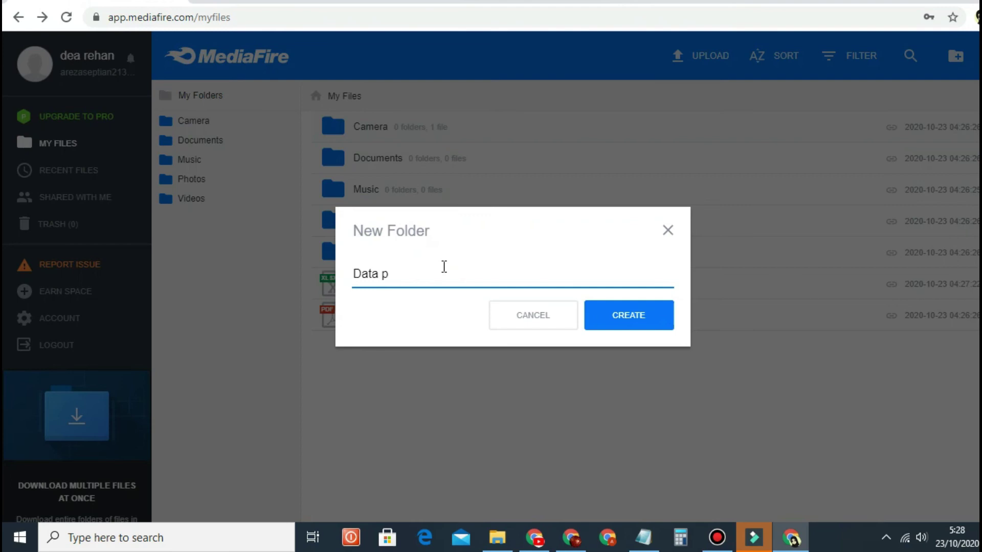
{"action": "left_click", "coordinate": [645, 316]}
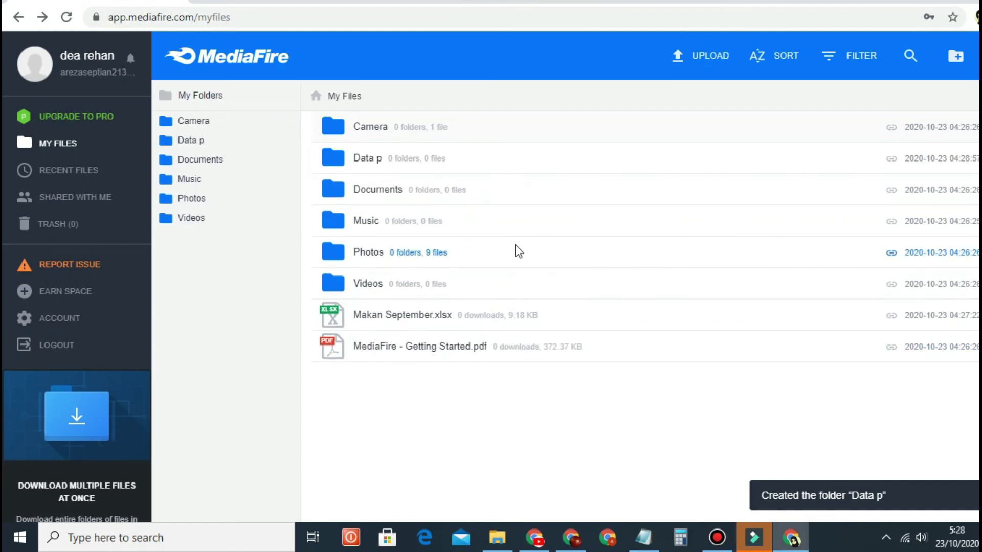
{"action": "double_click", "coordinate": [400, 161]}
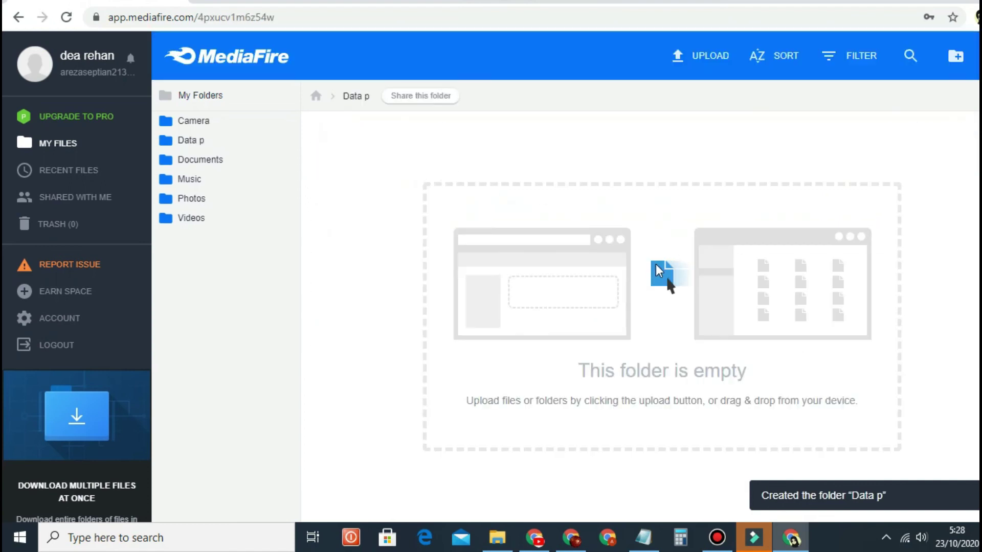
{"action": "left_click", "coordinate": [19, 16]}
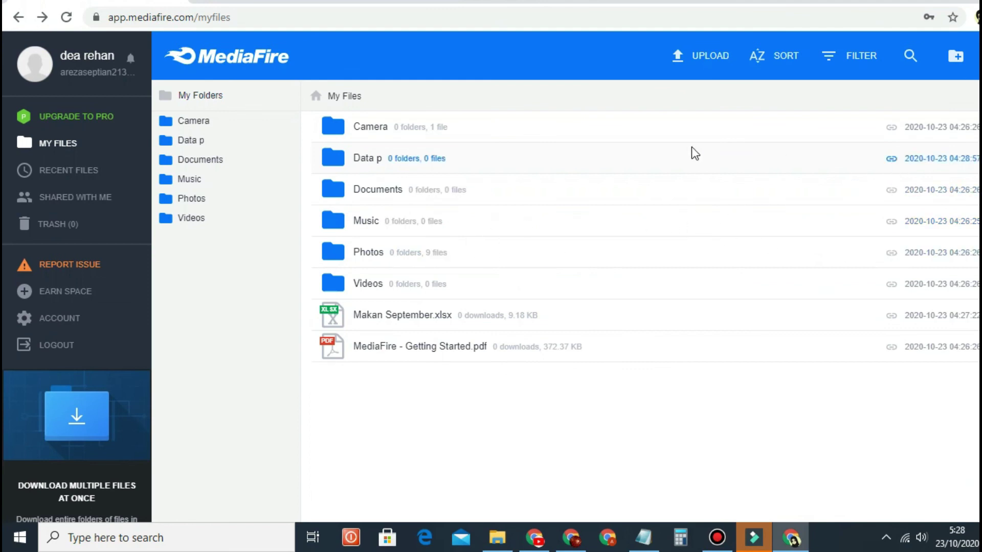
{"action": "left_click", "coordinate": [698, 57]}
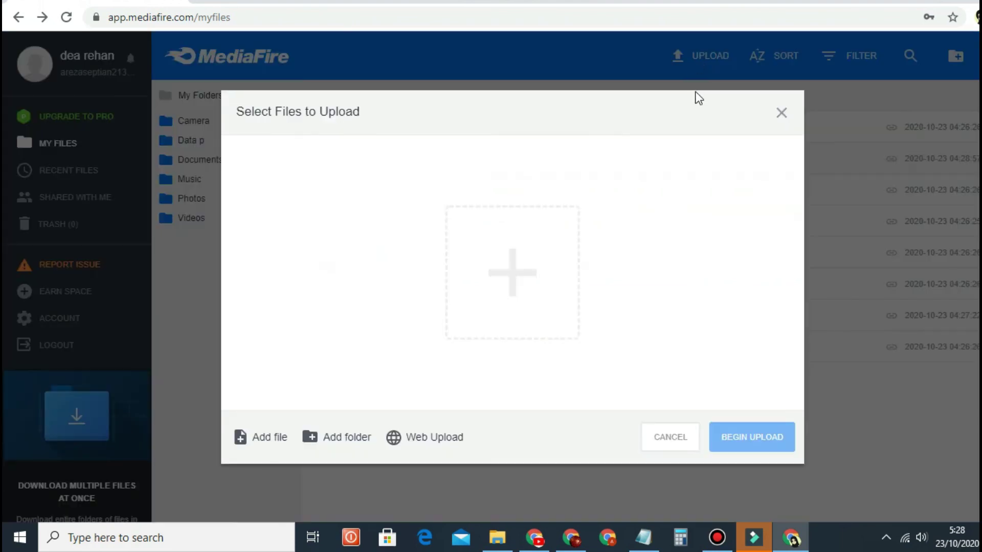
{"action": "left_click", "coordinate": [511, 270]}
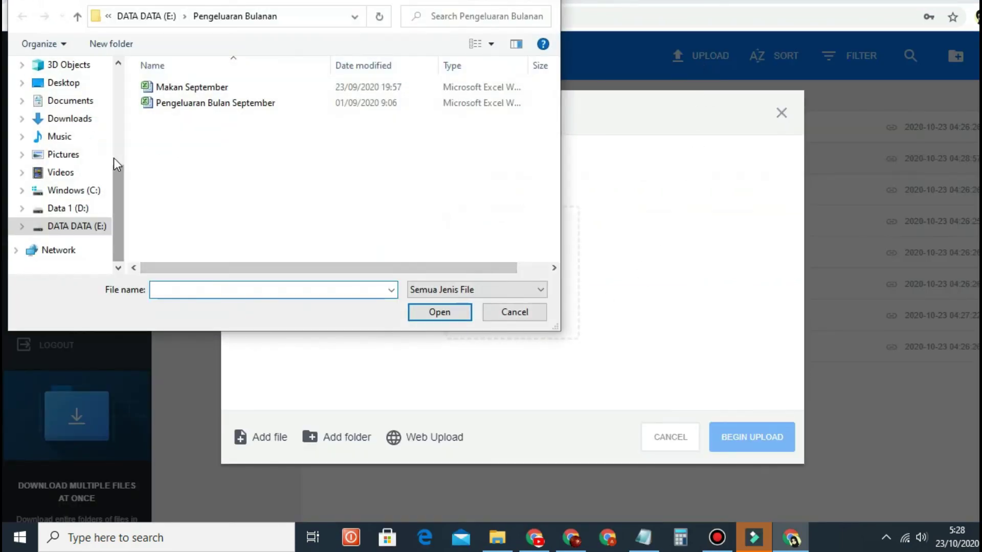
{"action": "left_click", "coordinate": [95, 230]}
{"action": "scroll", "coordinate": [285, 91], "scroll_direction": "down", "scroll_amount": 5}
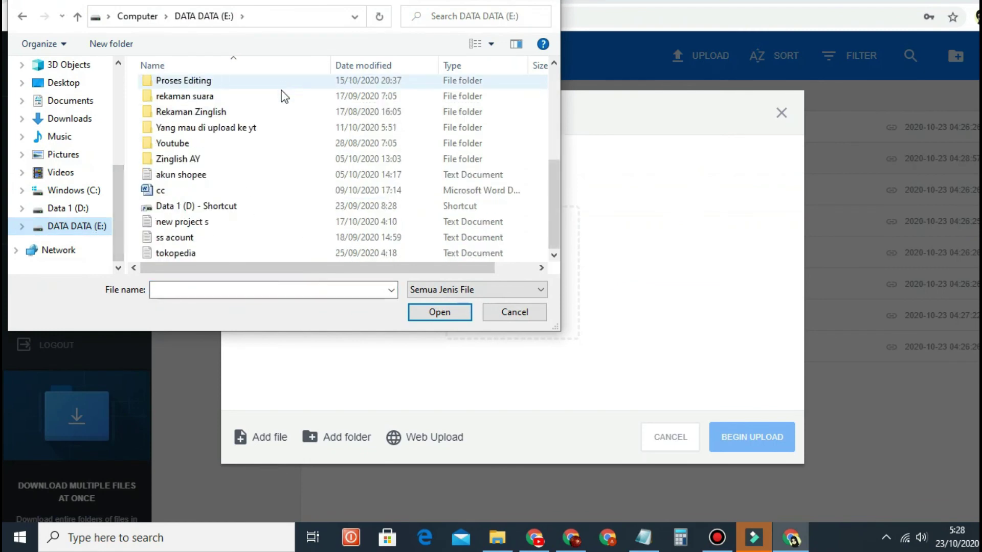
{"action": "scroll", "coordinate": [333, 221], "scroll_direction": "up", "scroll_amount": 5}
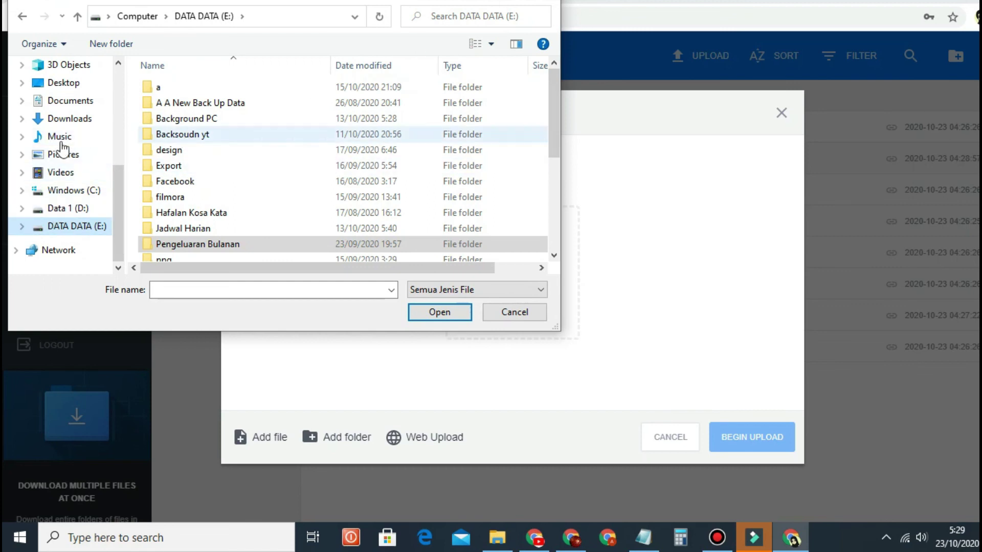
{"action": "left_click", "coordinate": [24, 137]}
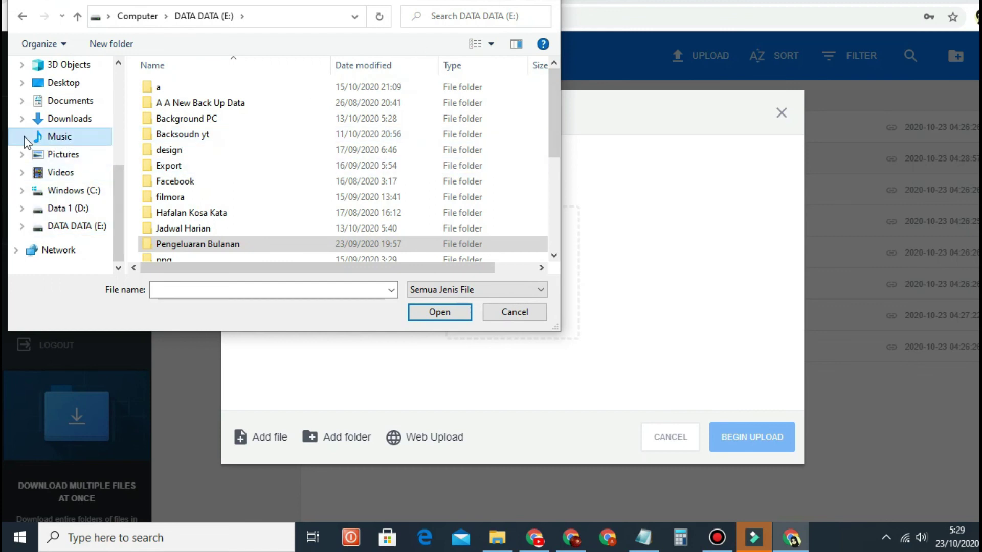
{"action": "left_click", "coordinate": [514, 312]}
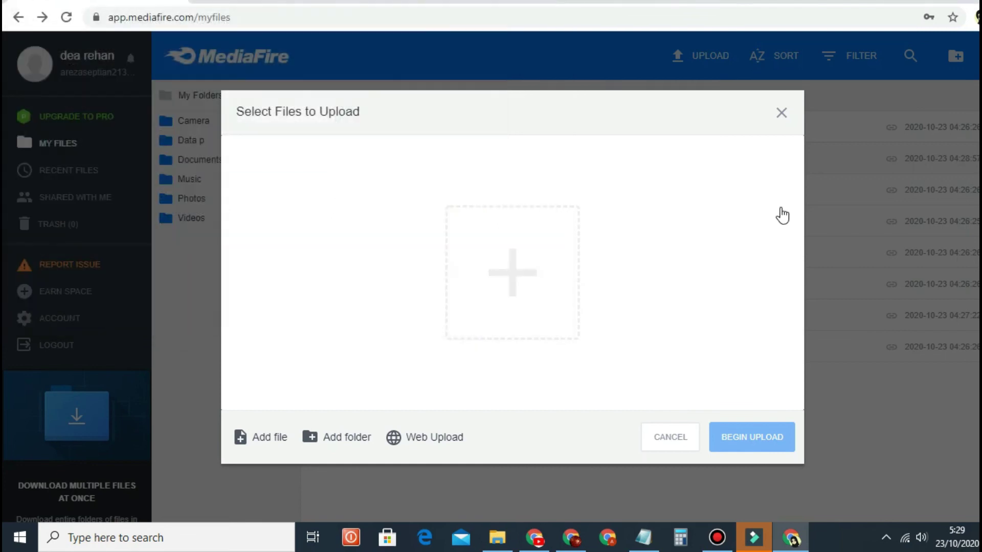
{"action": "left_click", "coordinate": [781, 112]}
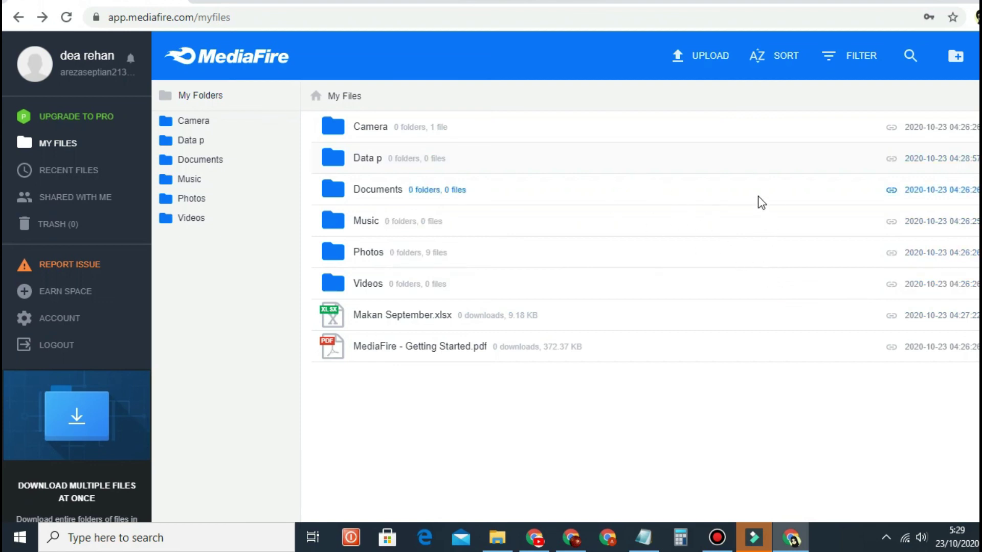
Step: Refresh the Windows desktop twice from its right-click menu, then reopen that menu
{"action": "right_click", "coordinate": [467, 149]}
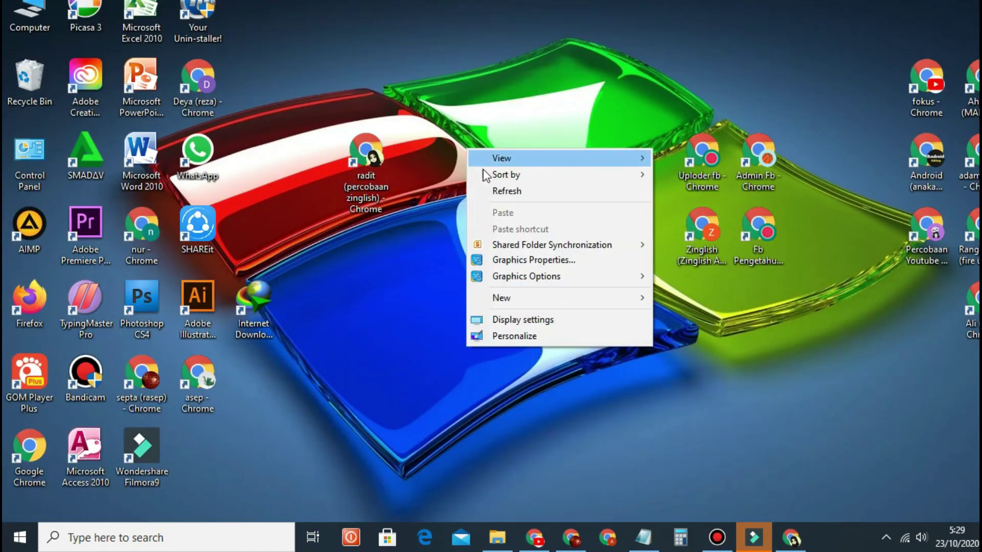
{"action": "left_click", "coordinate": [511, 197]}
{"action": "right_click", "coordinate": [494, 177]}
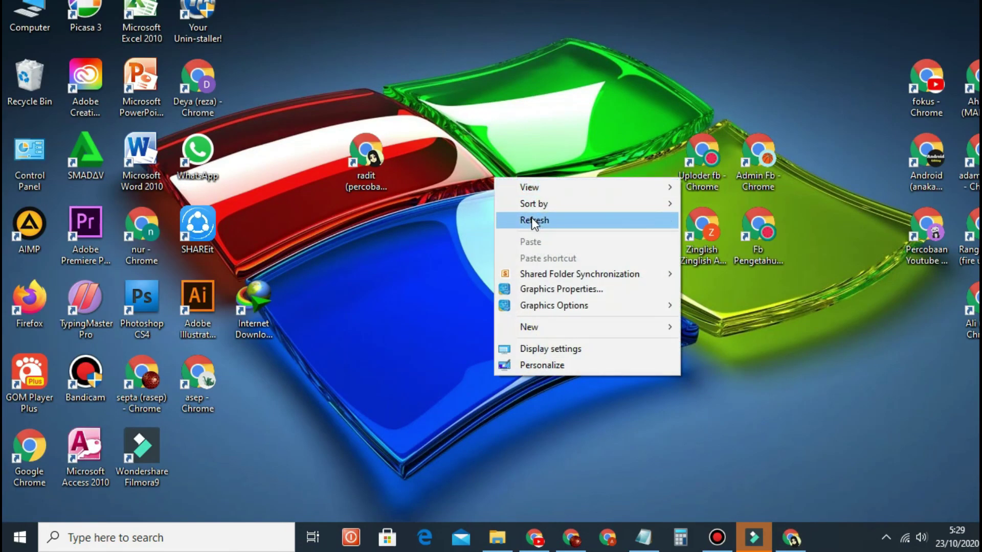
{"action": "left_click", "coordinate": [532, 219]}
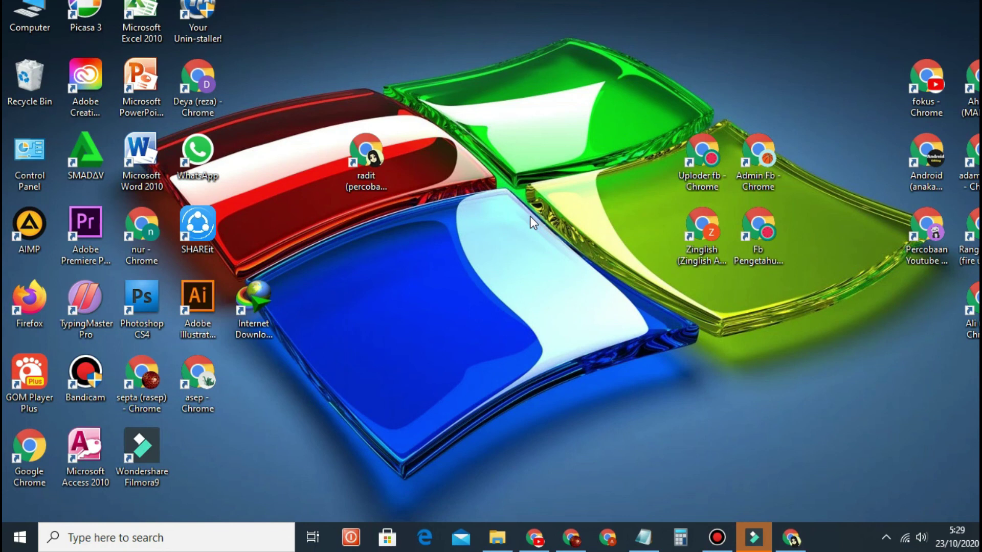
{"action": "right_click", "coordinate": [477, 159]}
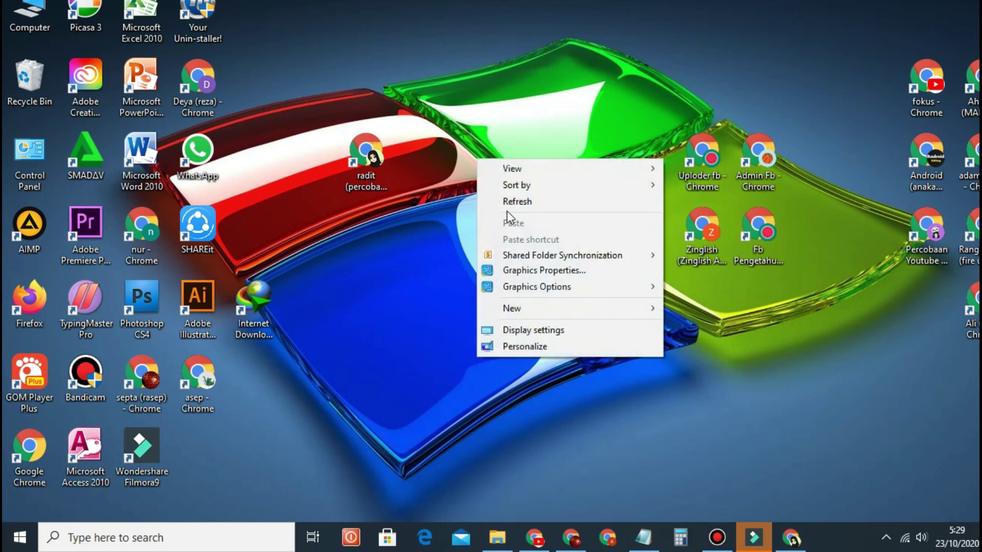